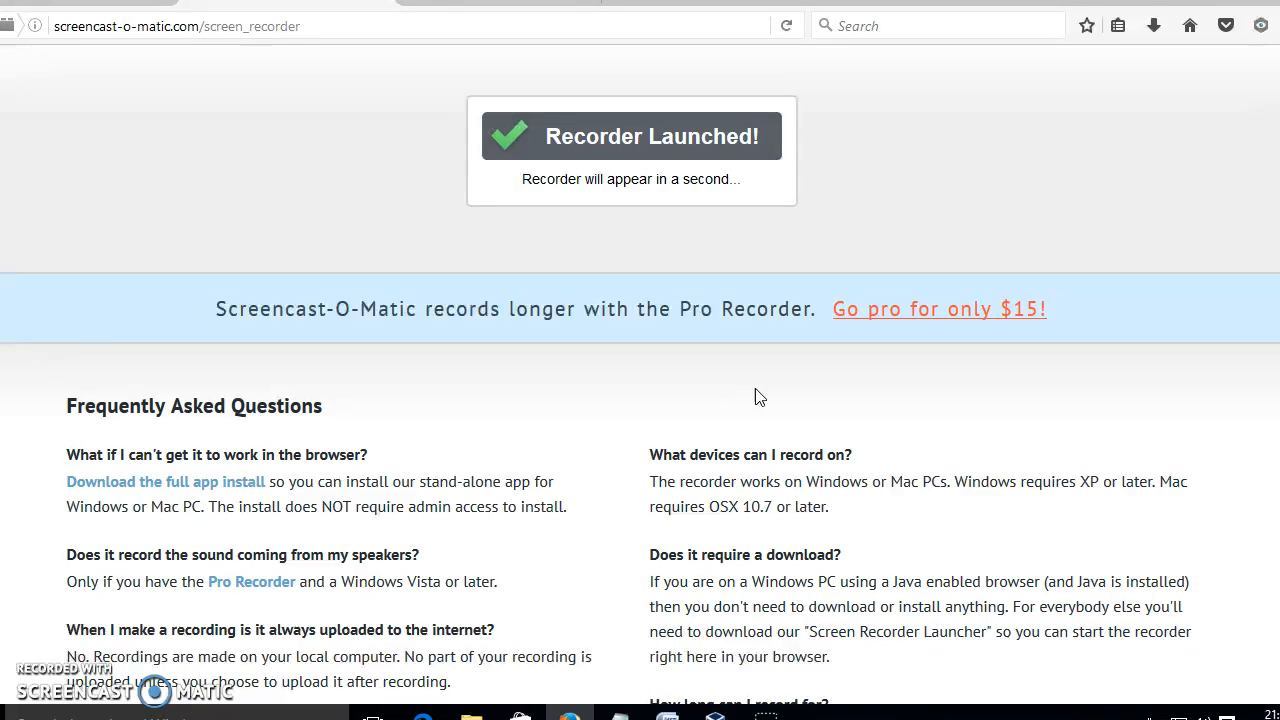
Highlight the two requirement lines in the untitled Notepad migration notes and return to Oracle VM VirtualBox Manager
click(715, 714)
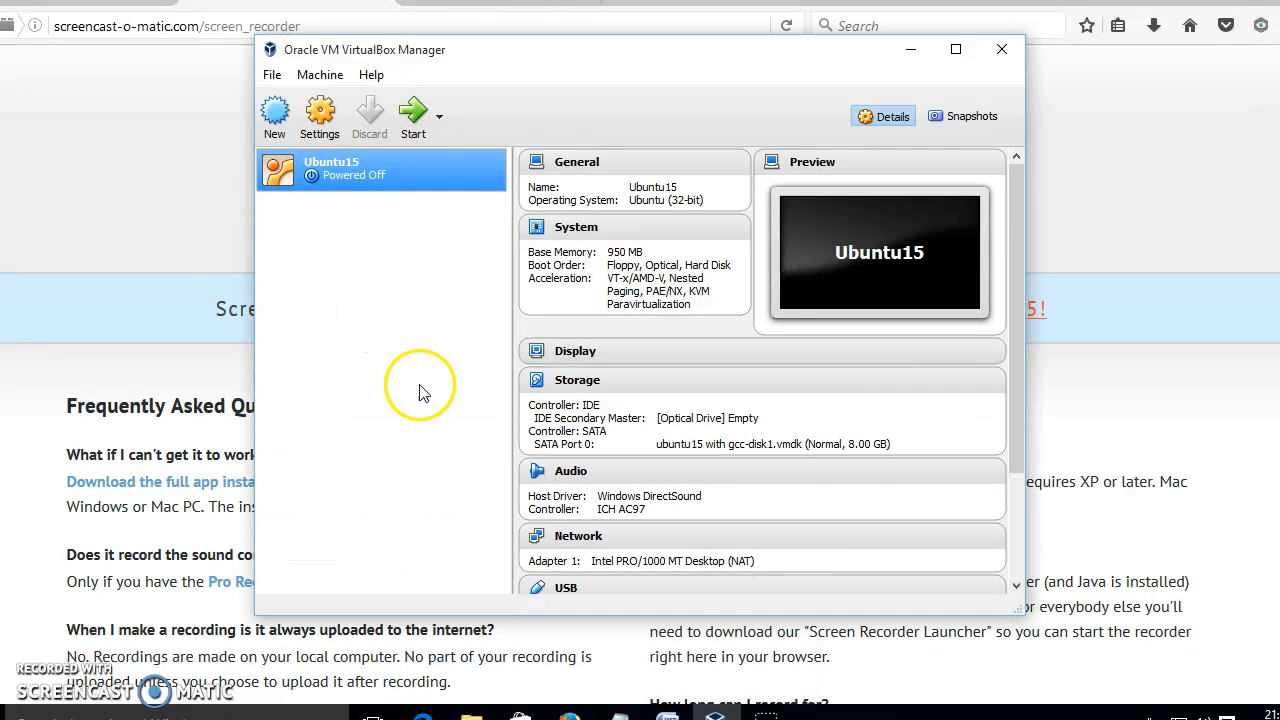
click(620, 714)
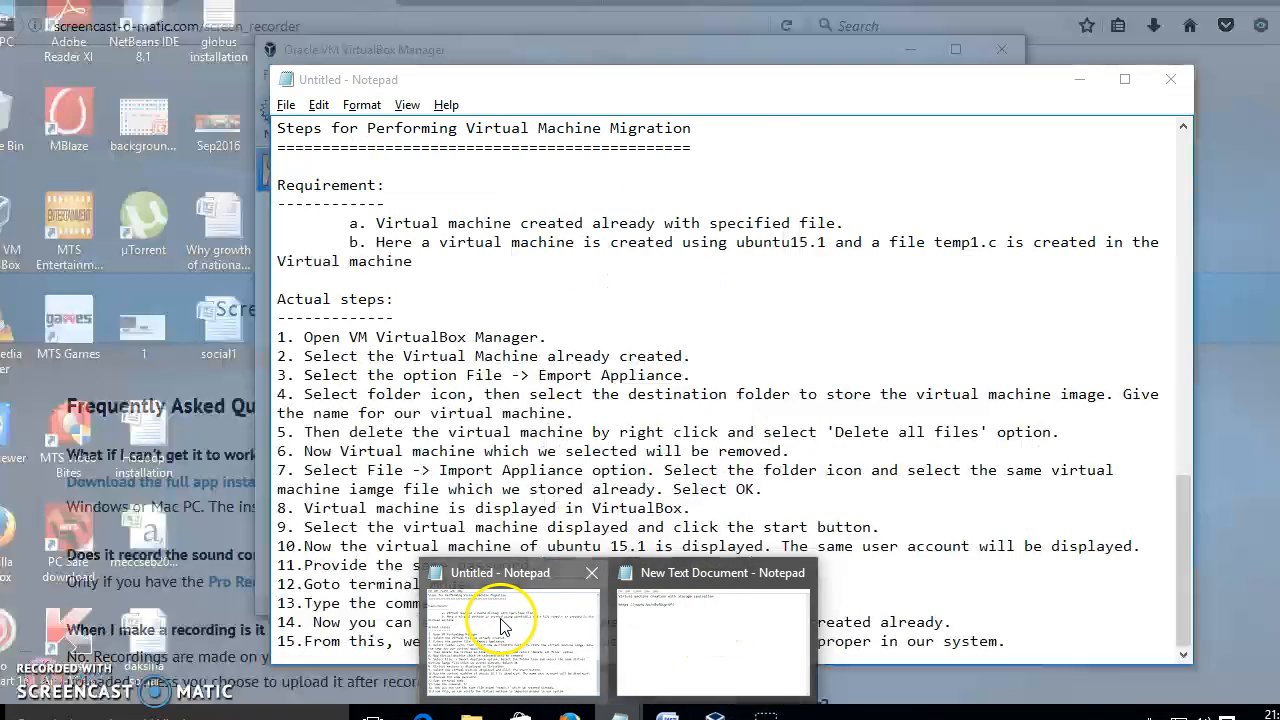
click(505, 615)
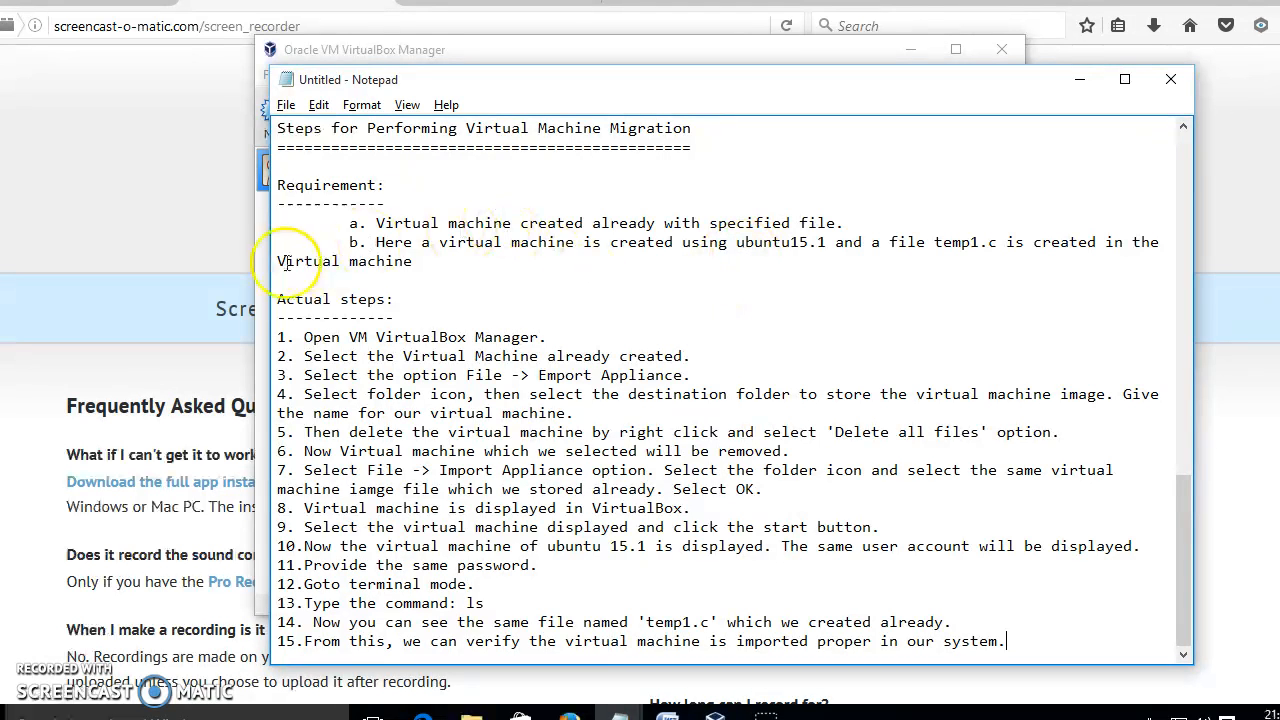
drag(349, 223, 463, 259)
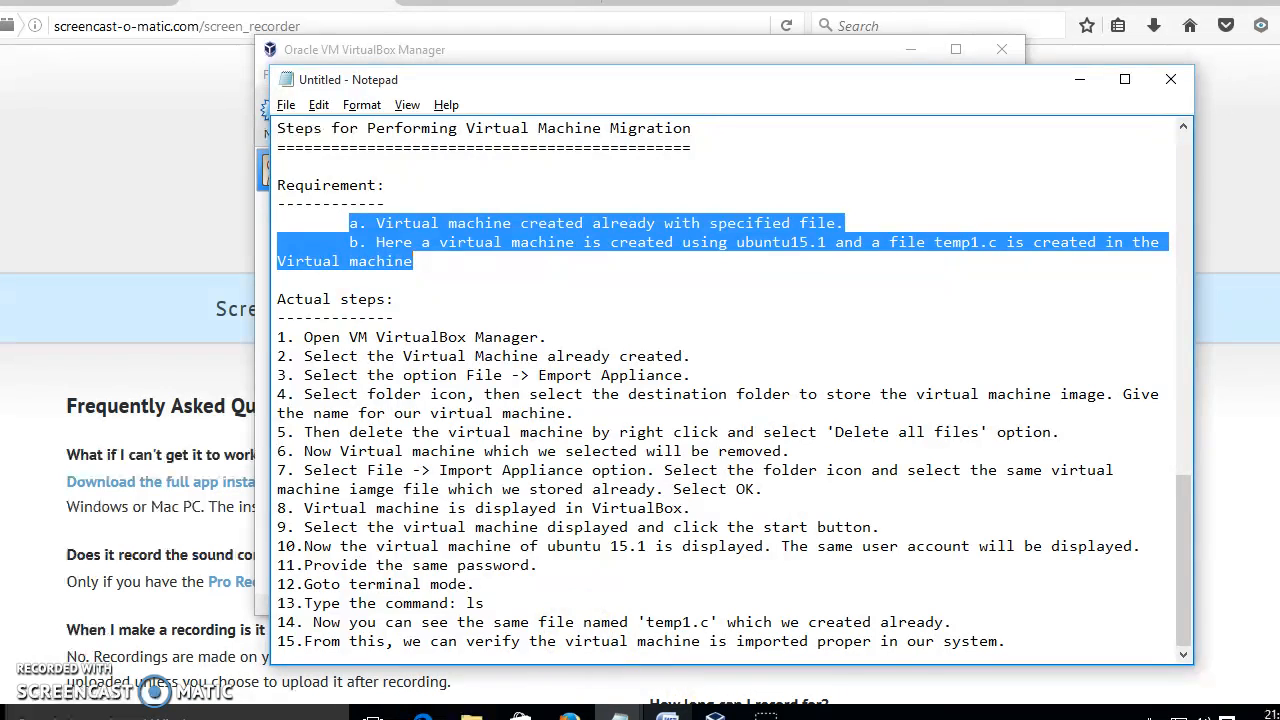
click(715, 712)
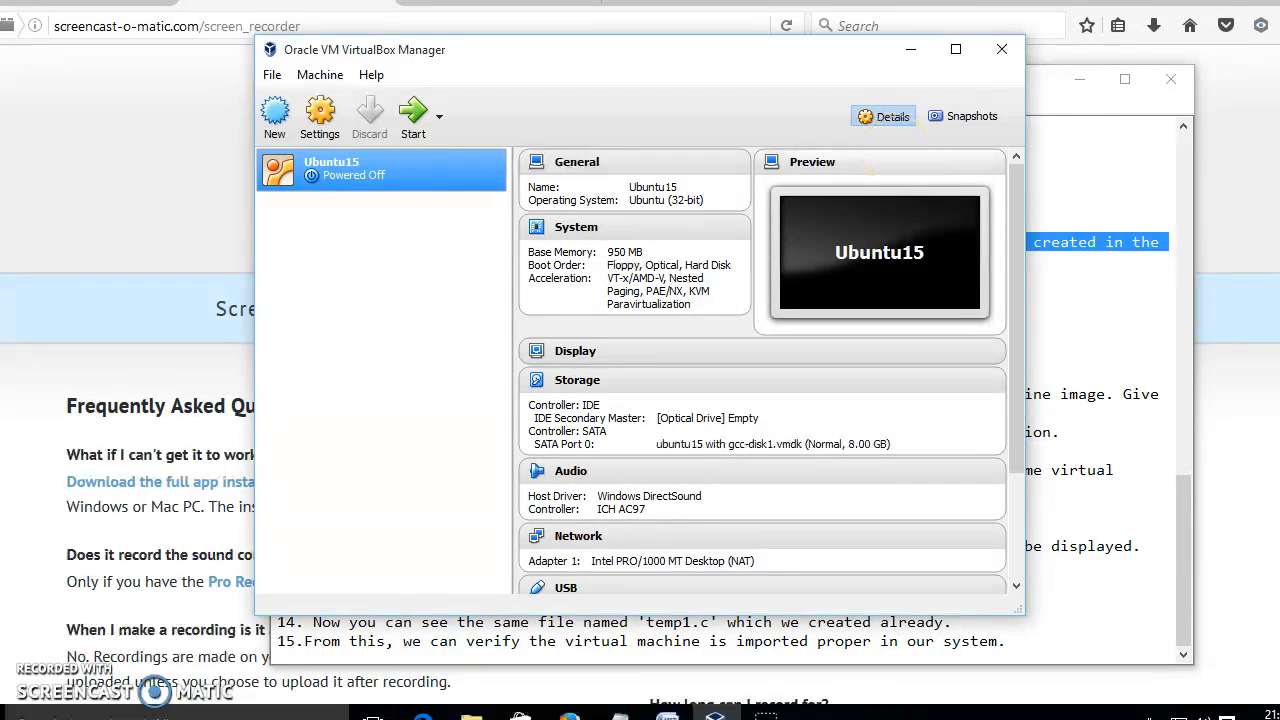
click(272, 76)
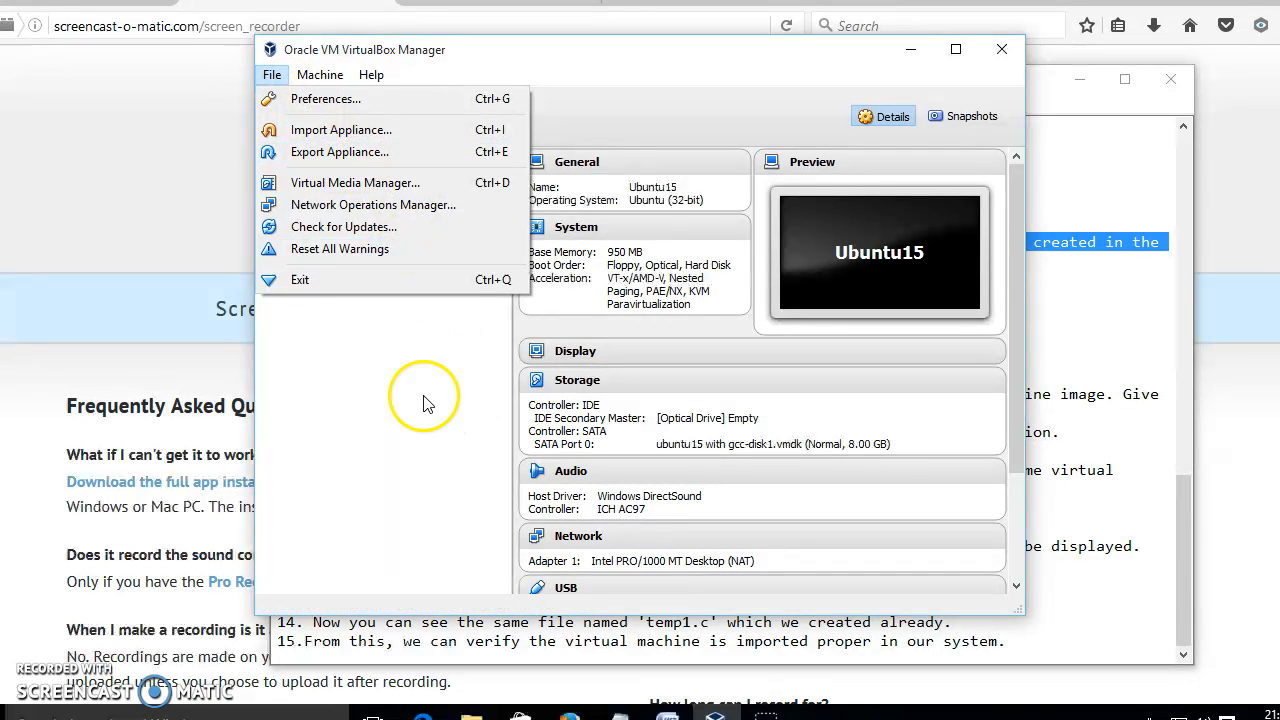
click(320, 76)
click(347, 518)
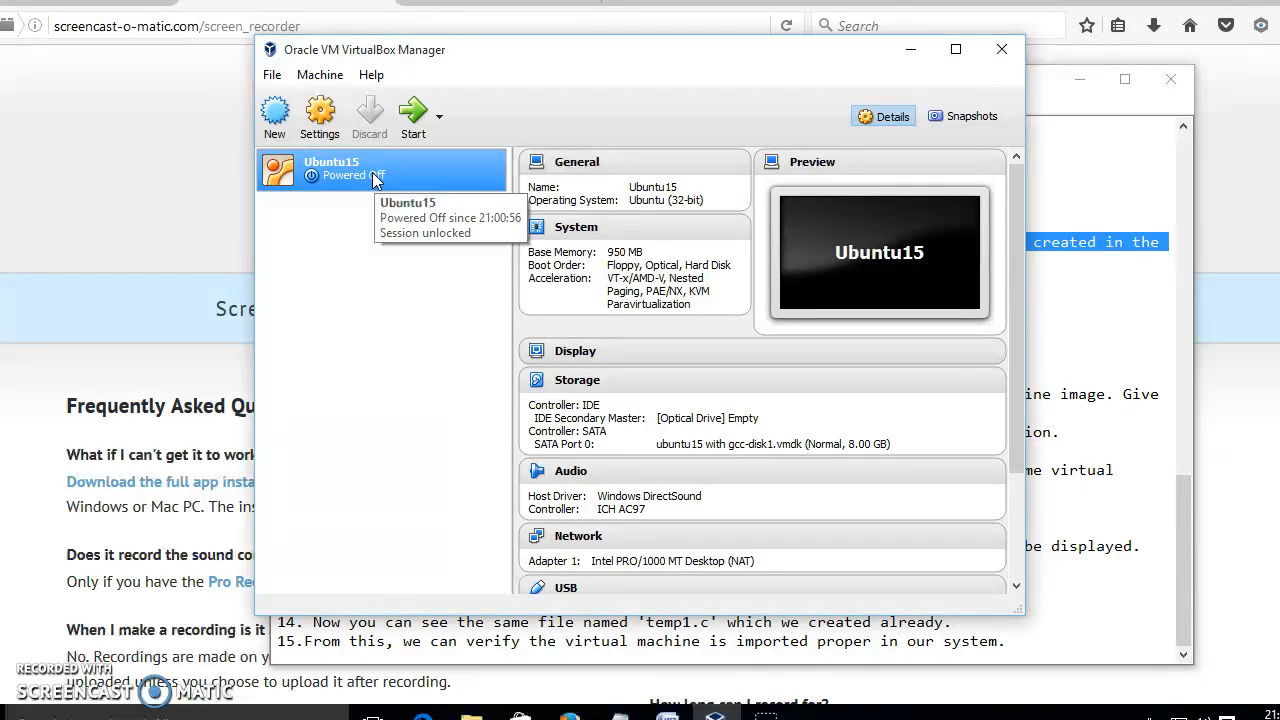
Start the Ubuntu15 virtual machine and dismiss its Auto capture keyboard message
click(340, 176)
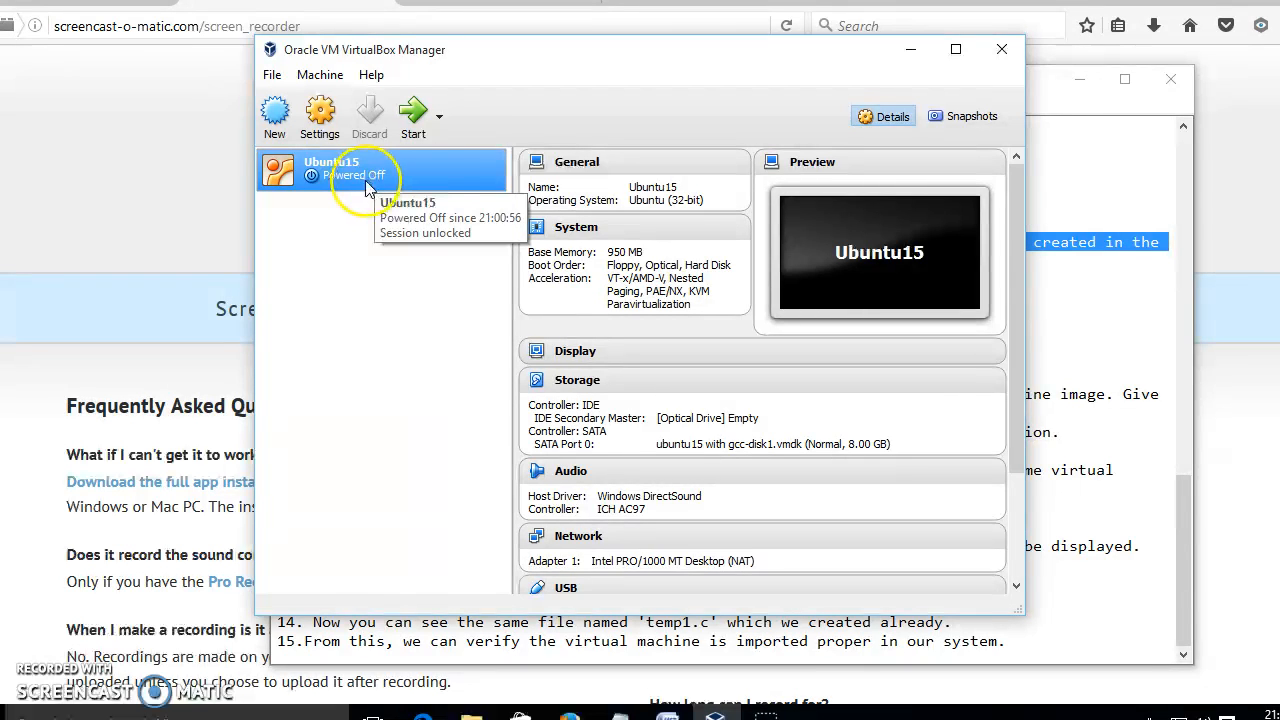
click(413, 118)
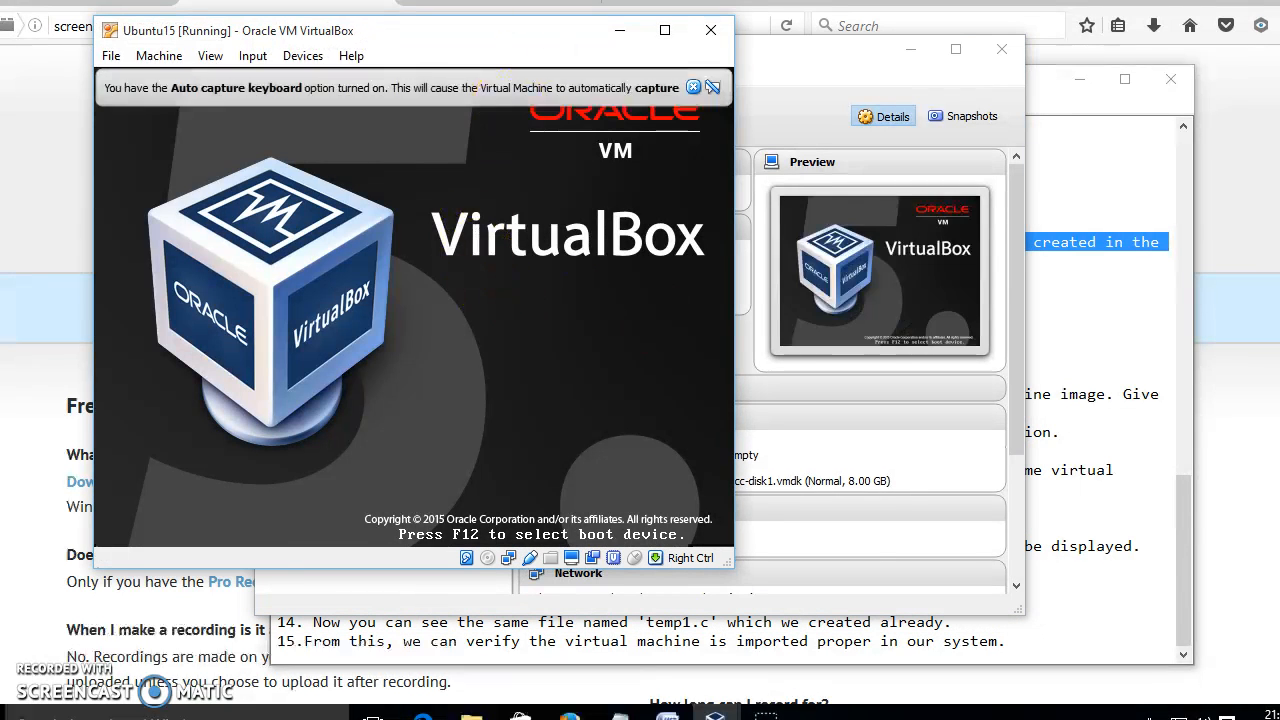
click(518, 57)
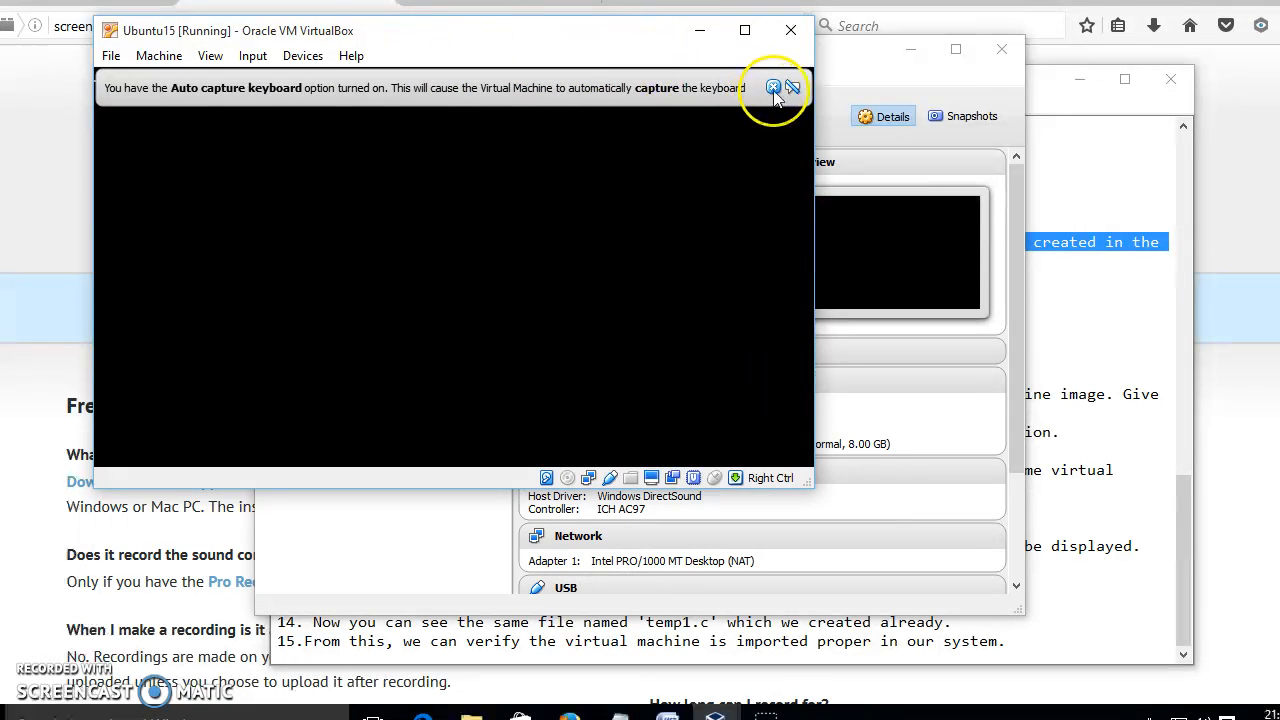
click(773, 88)
Log in to the superuser account in Ubuntu by entering the account password
click(486, 271)
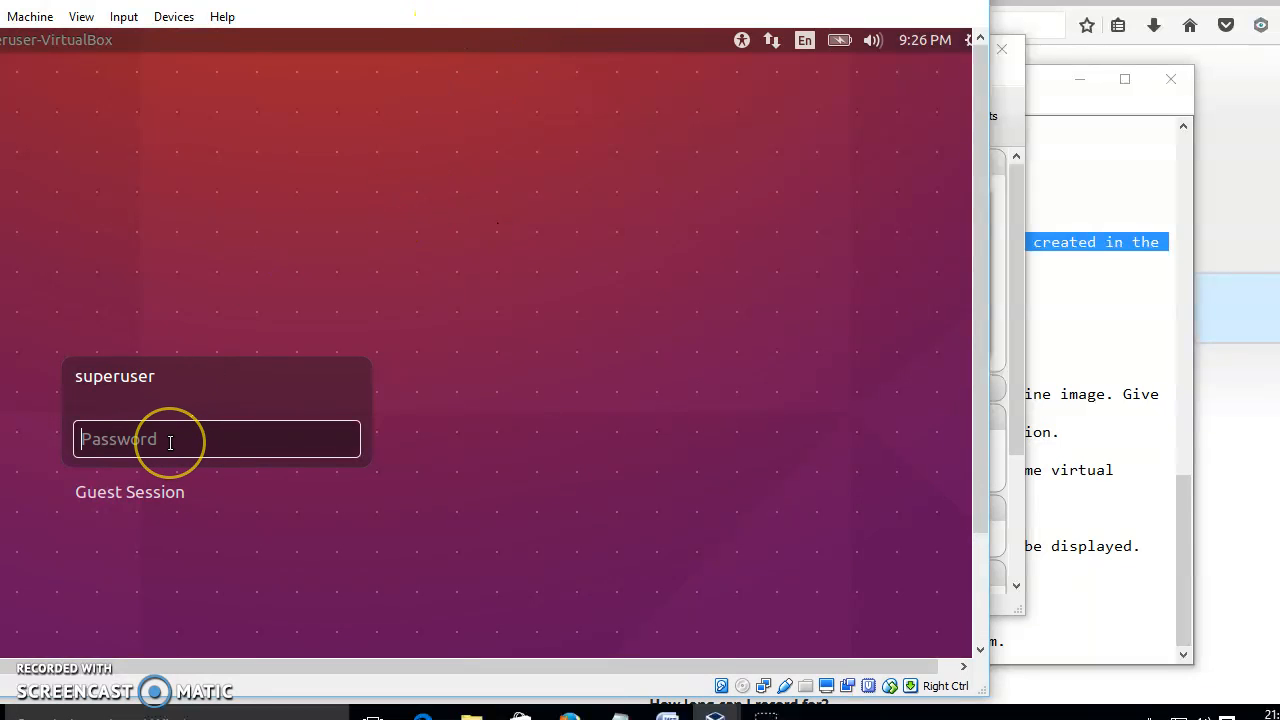
text(••••••••)
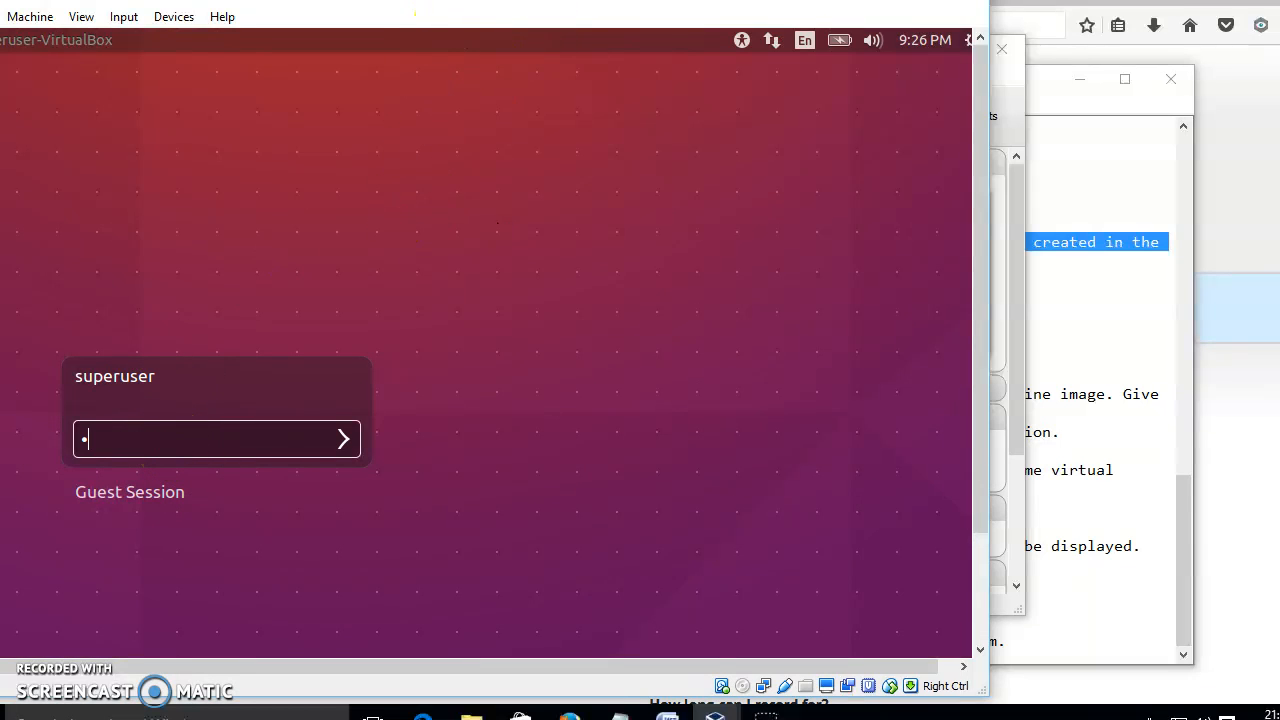
text(••••)
key(Return)
Move the running Ubuntu15 window so its title bar and the desktop's upper edge are accessible
click(109, 66)
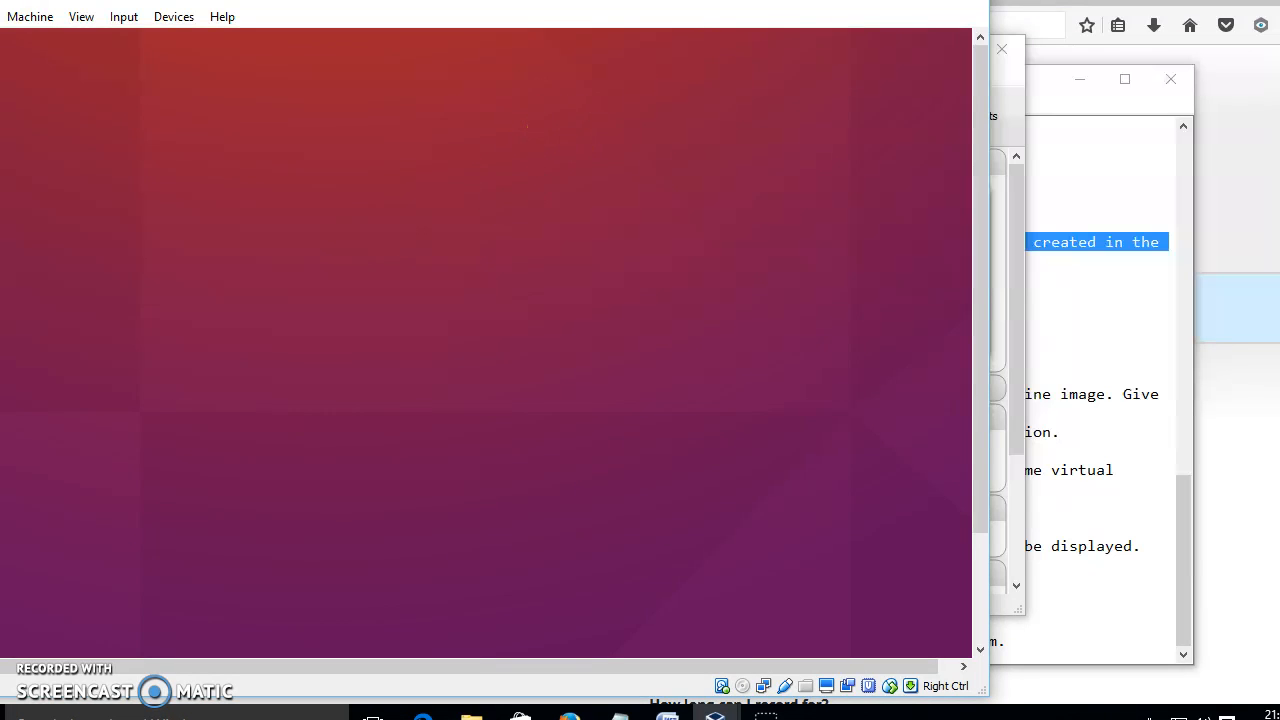
drag(224, 0, 343, 33)
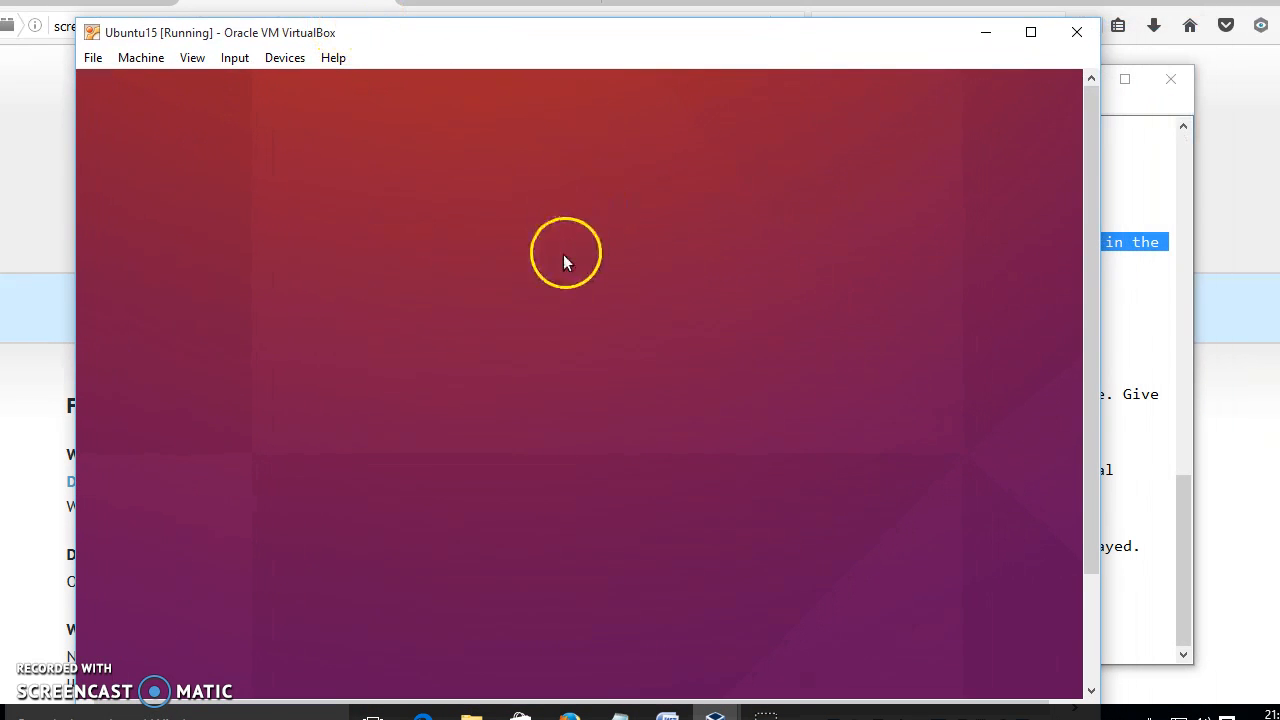
drag(1086, 523, 1094, 677)
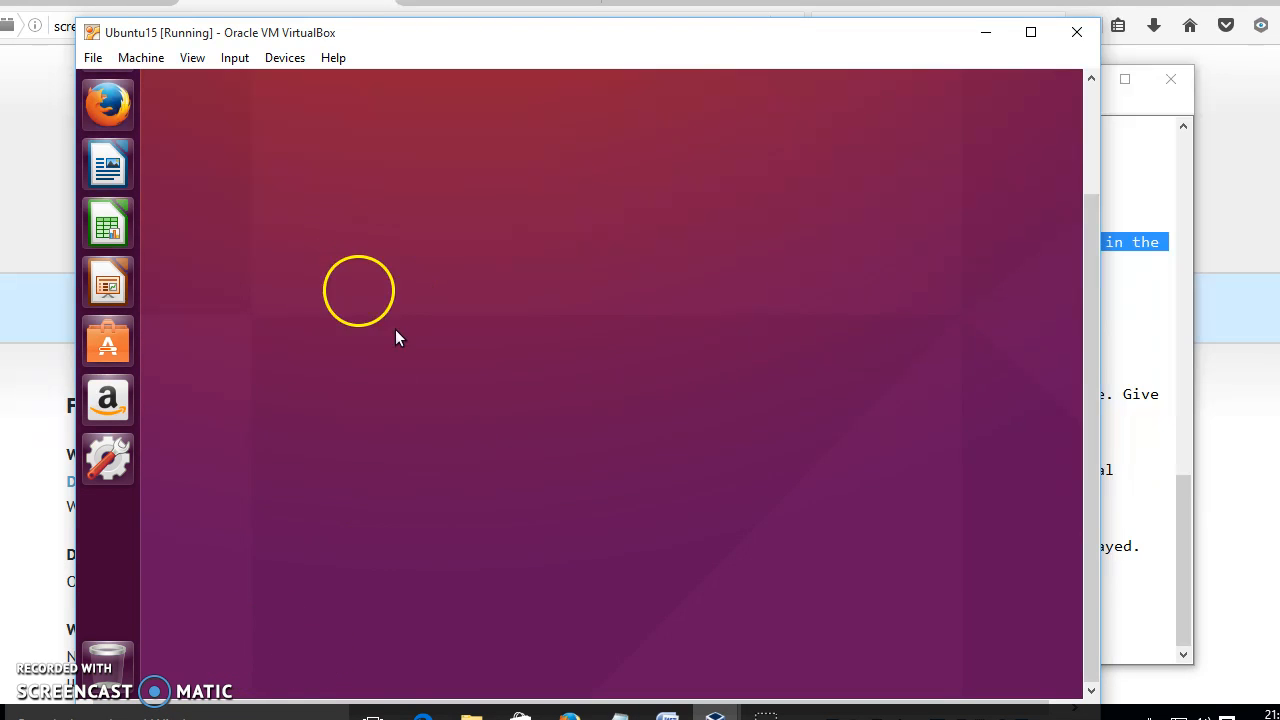
drag(1100, 349, 1134, 151)
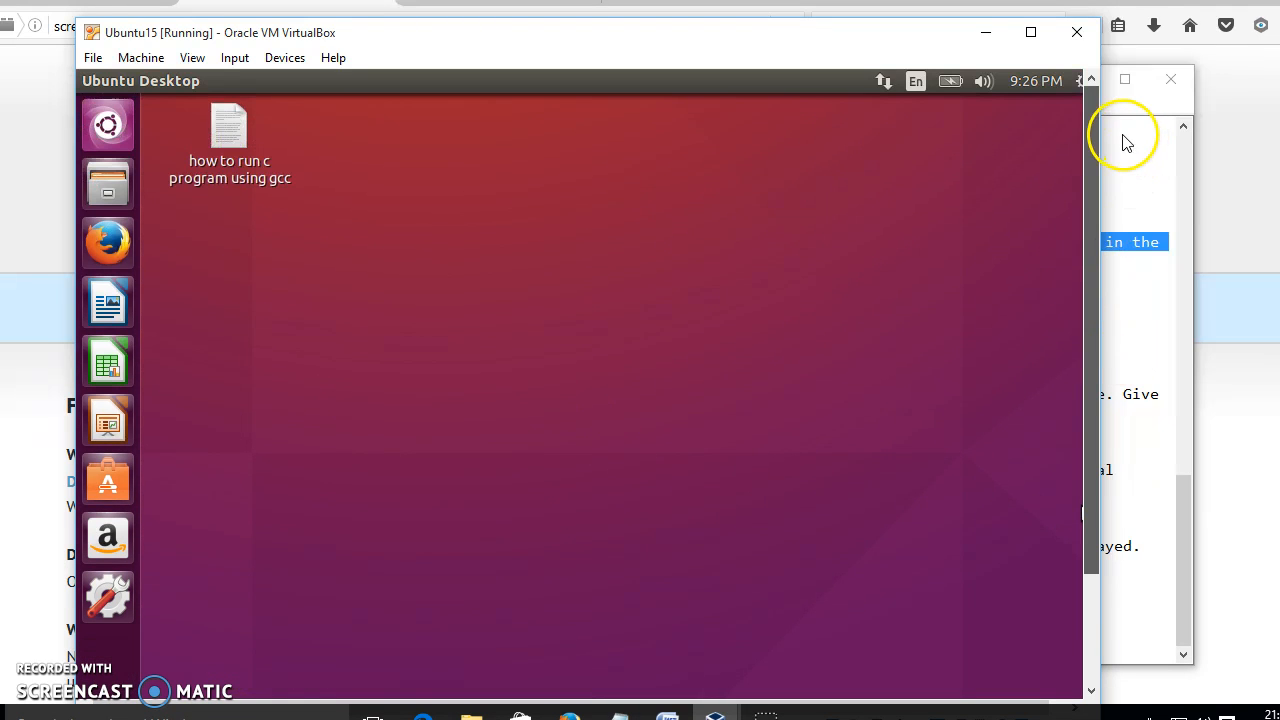
Search Ubuntu for "terminal", open Terminal and run ls to list the home directory's files
click(110, 136)
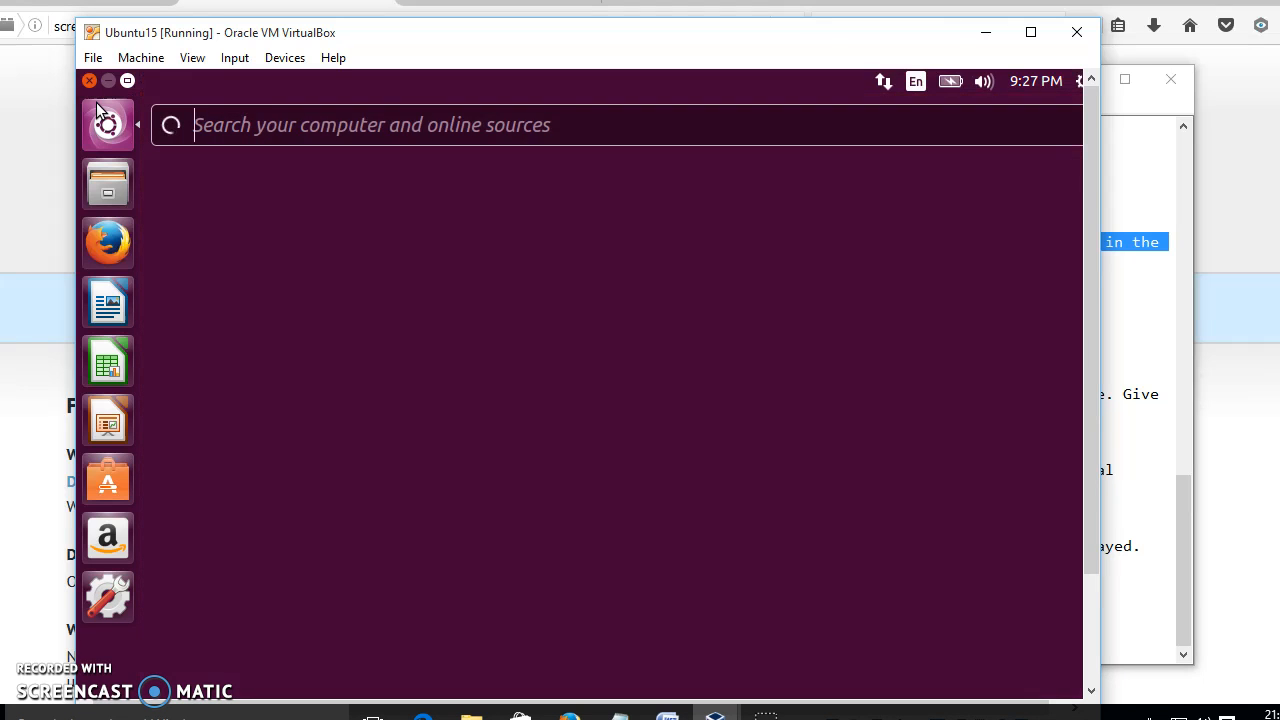
text(terminal)
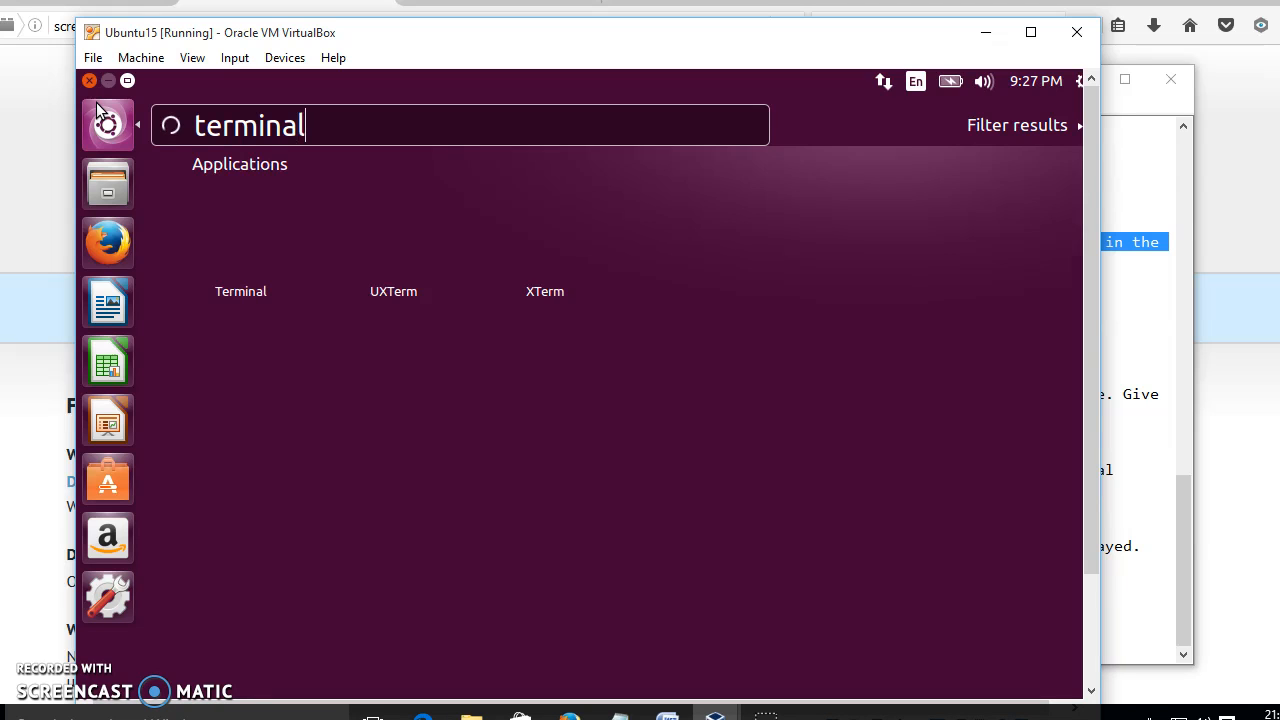
key(Return)
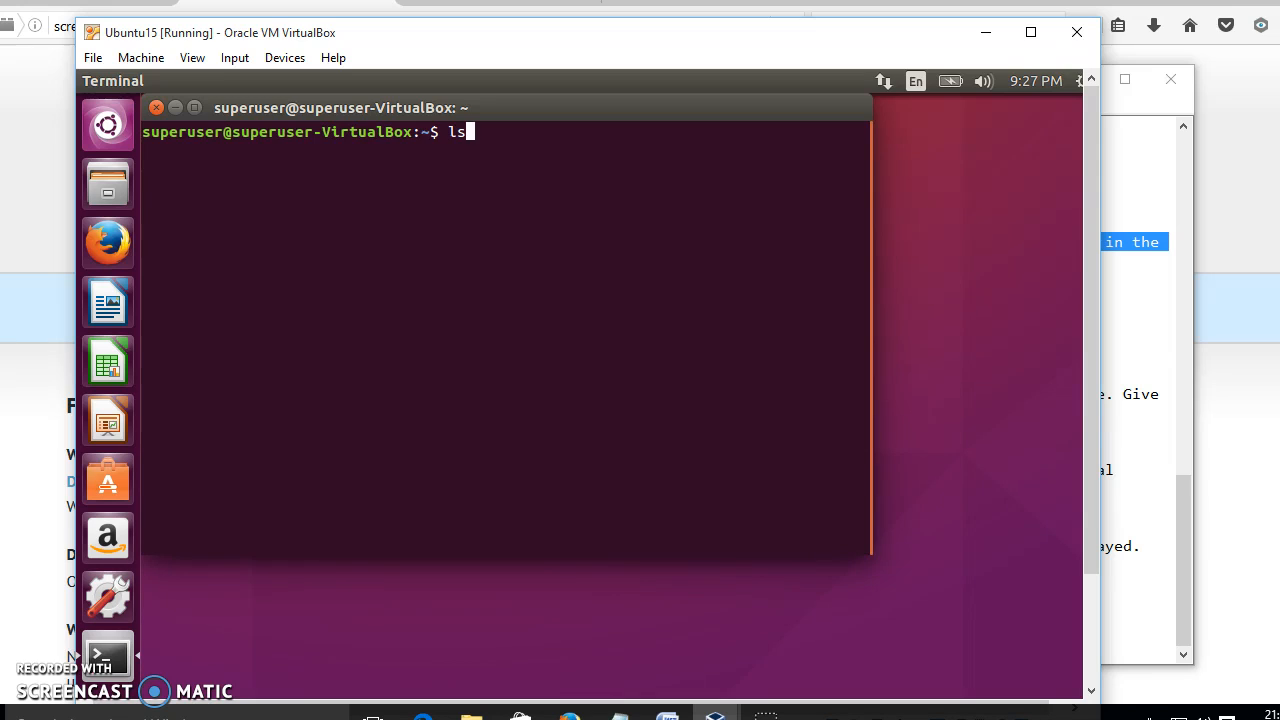
key(Return)
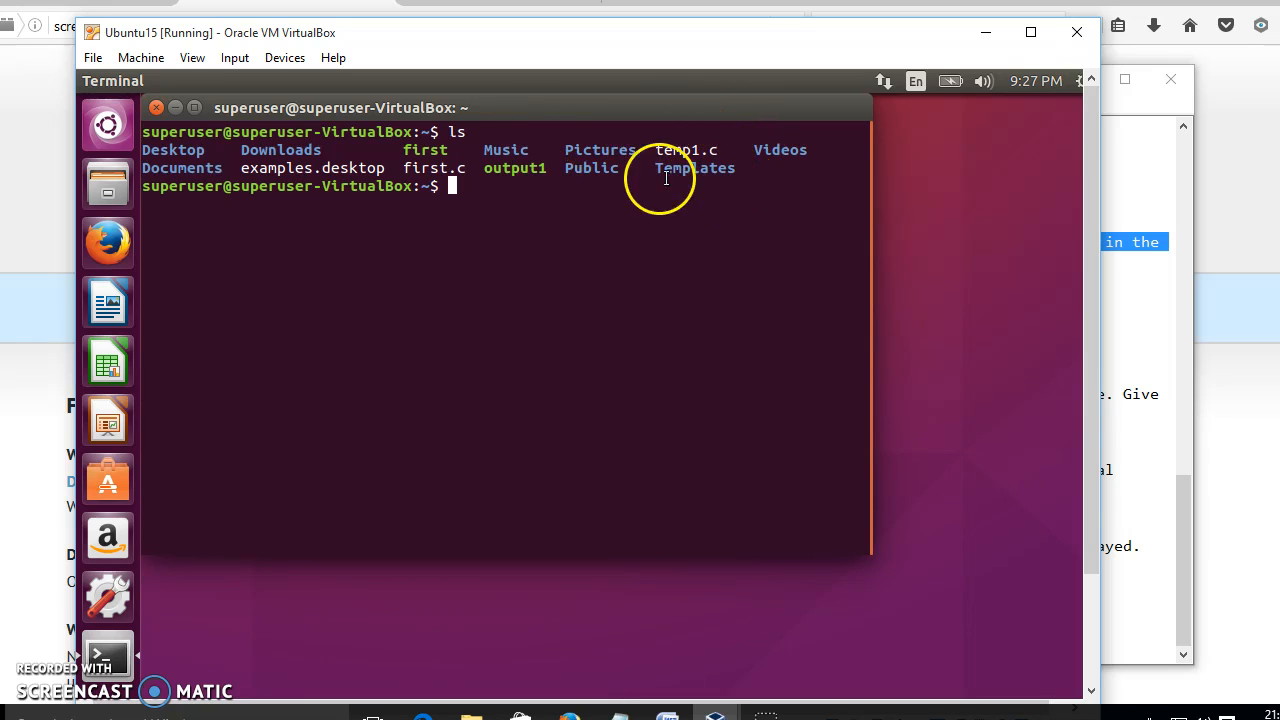
Exit the terminal session and shut down the Ubuntu virtual machine
text(exit)
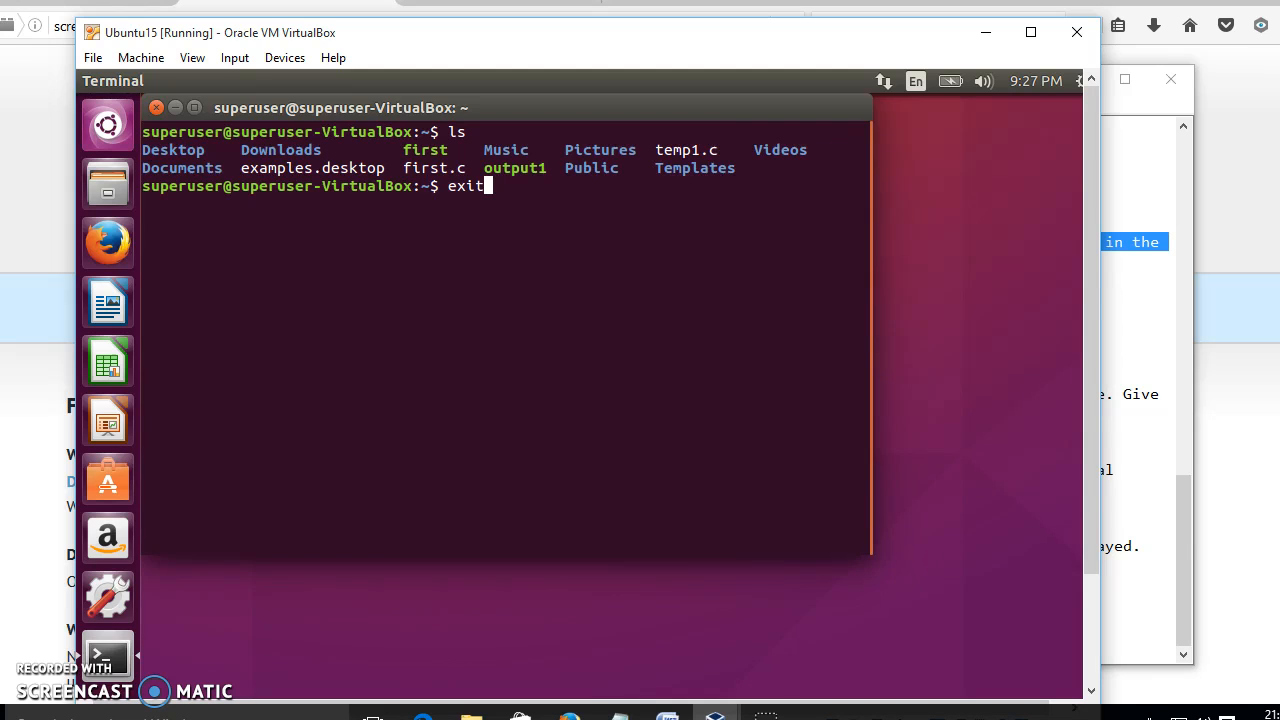
key(Return)
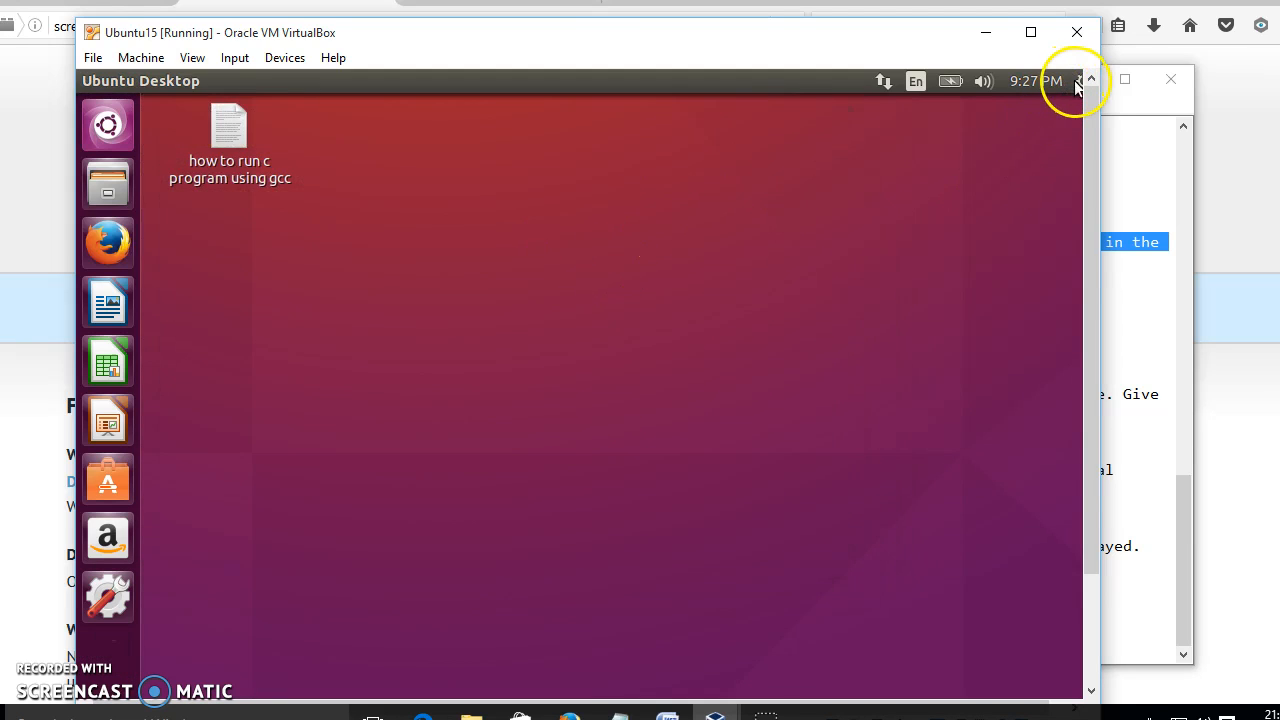
click(1078, 83)
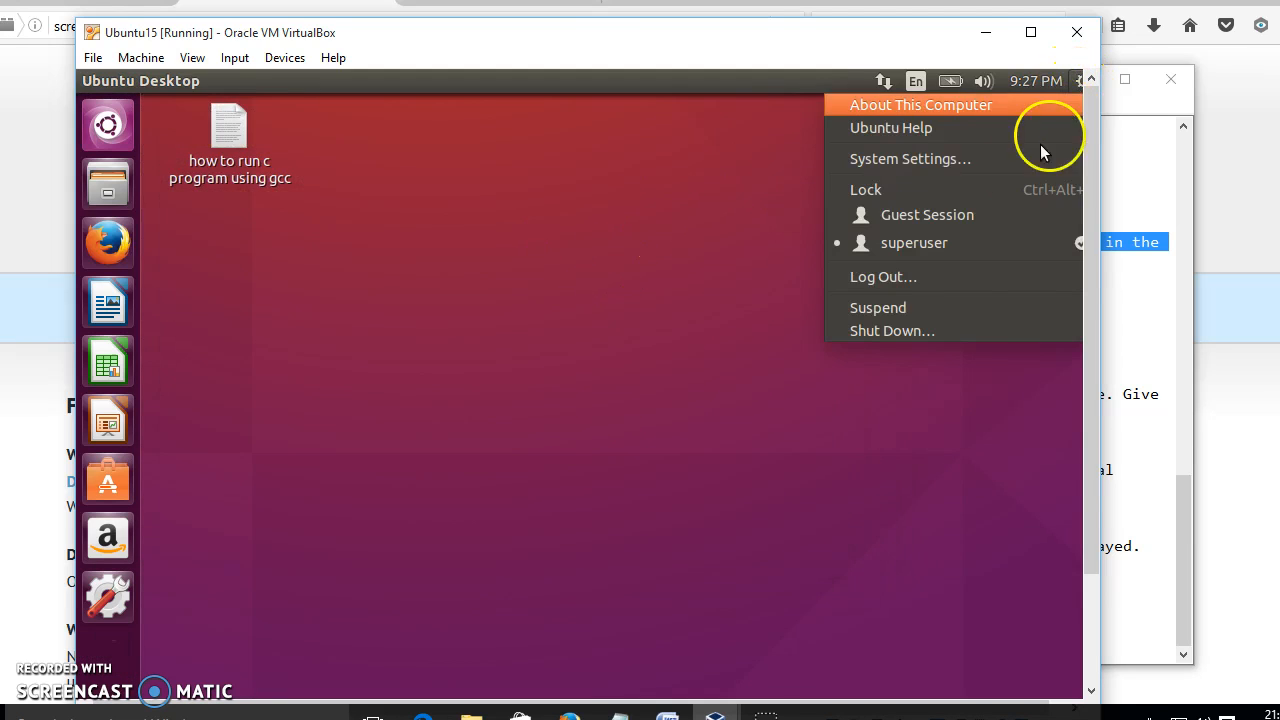
click(941, 332)
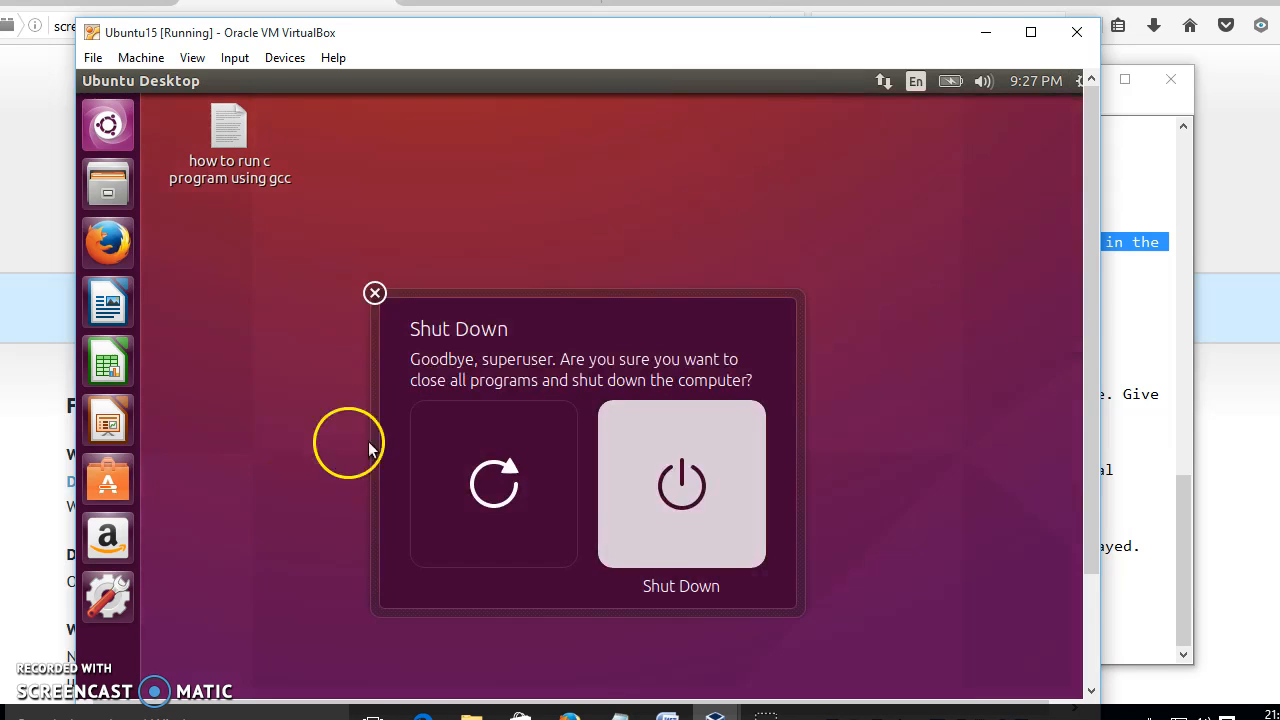
click(734, 482)
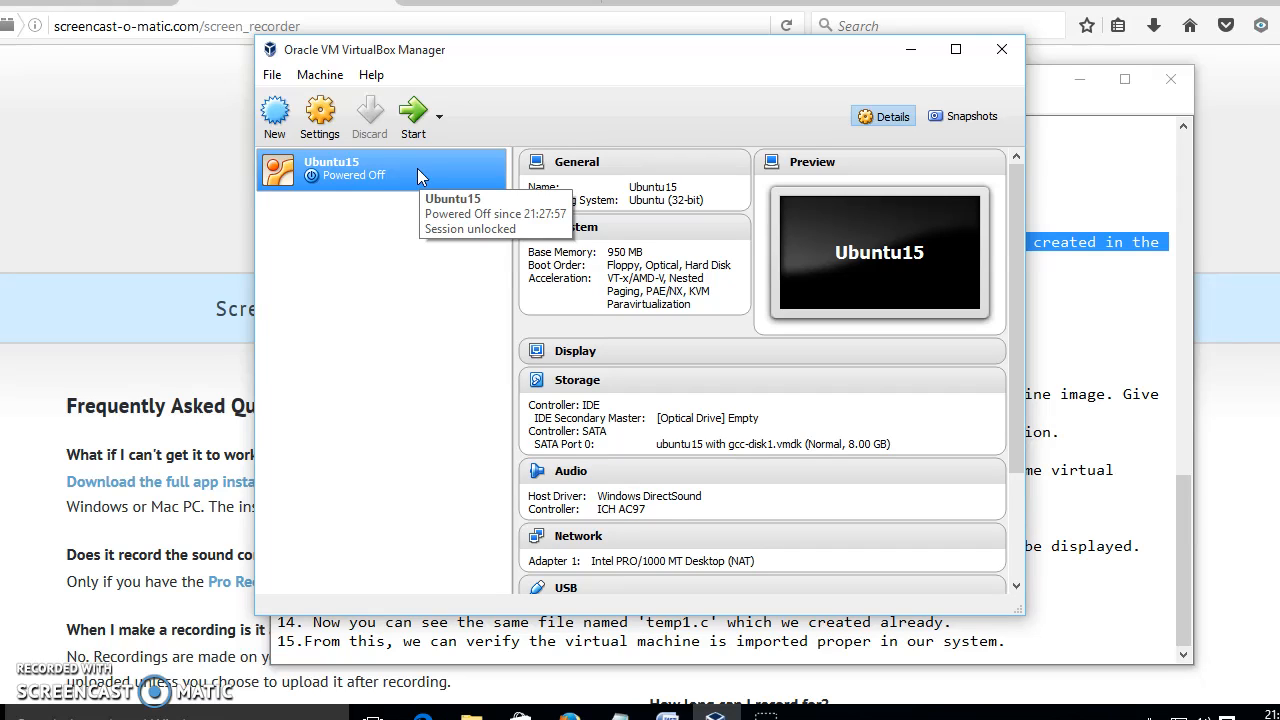
Begin exporting Ubuntu15 as a virtual appliance and proceed to the storage settings
click(272, 76)
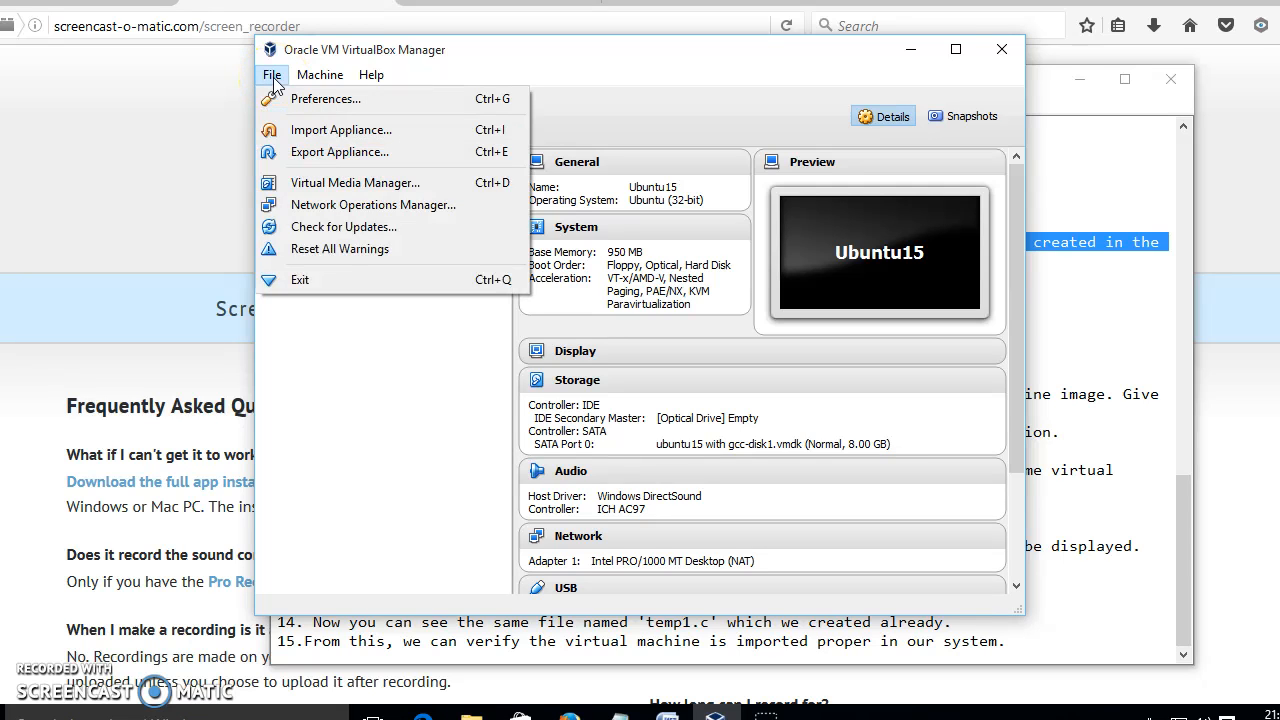
click(349, 152)
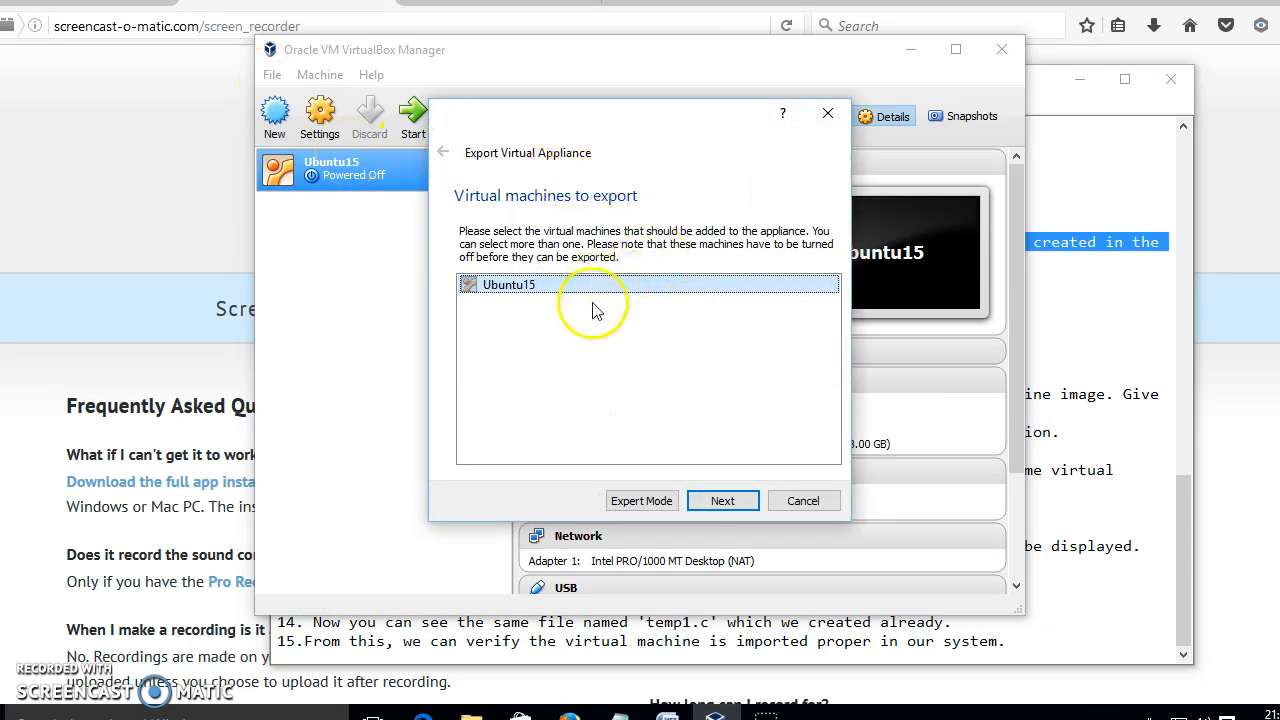
click(722, 501)
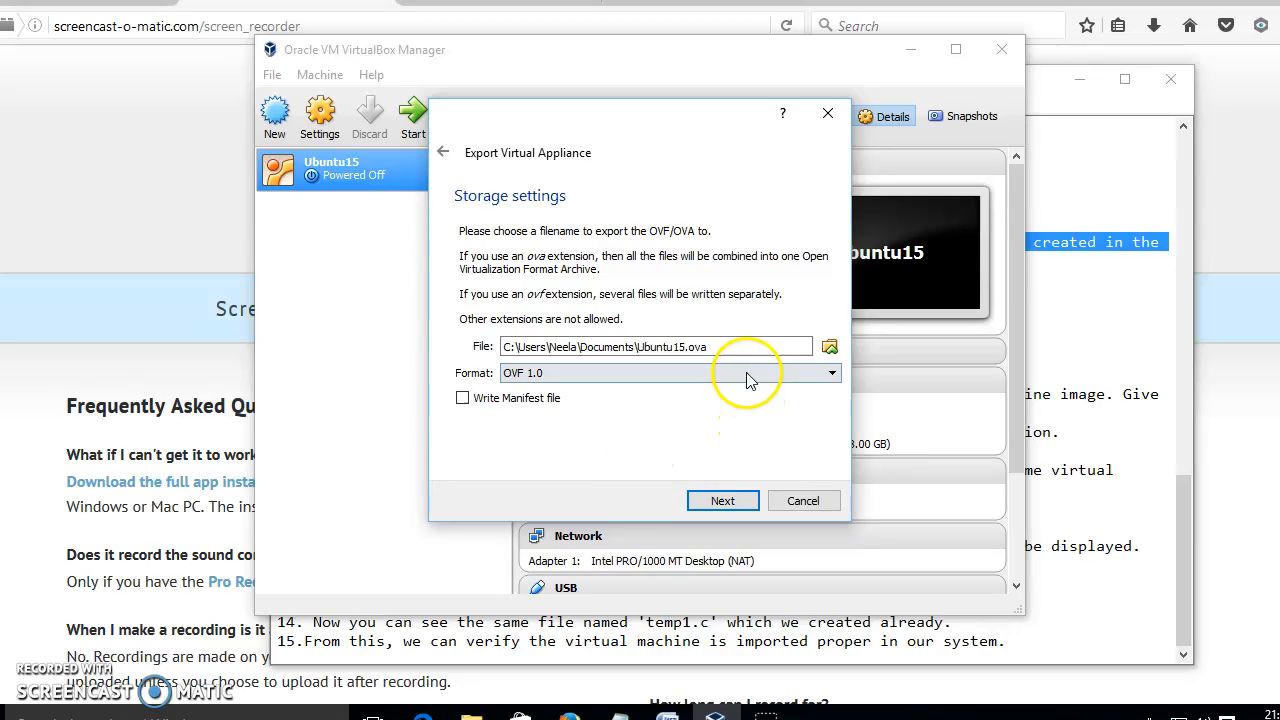
Set the export file to vm1 in D:\grid and cloud computing\final gcc lab copy to mec, and proceed to the appliance settings
click(829, 347)
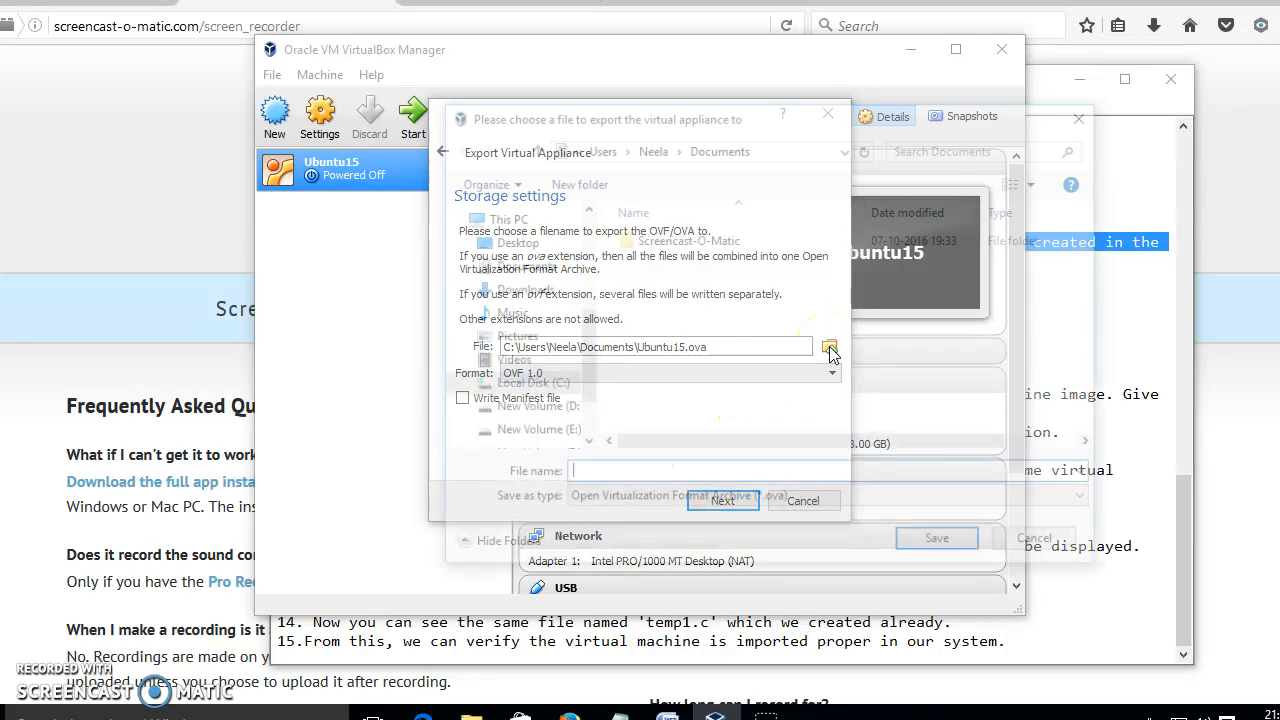
click(508, 409)
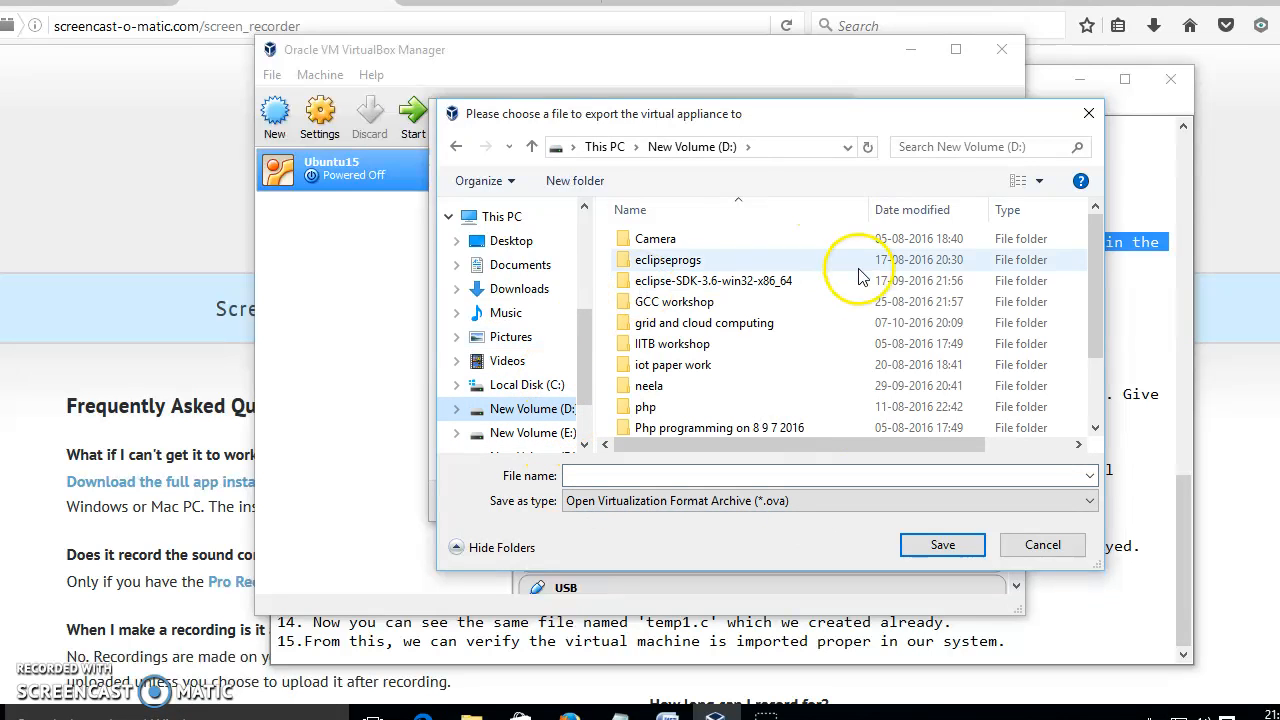
double_click(705, 332)
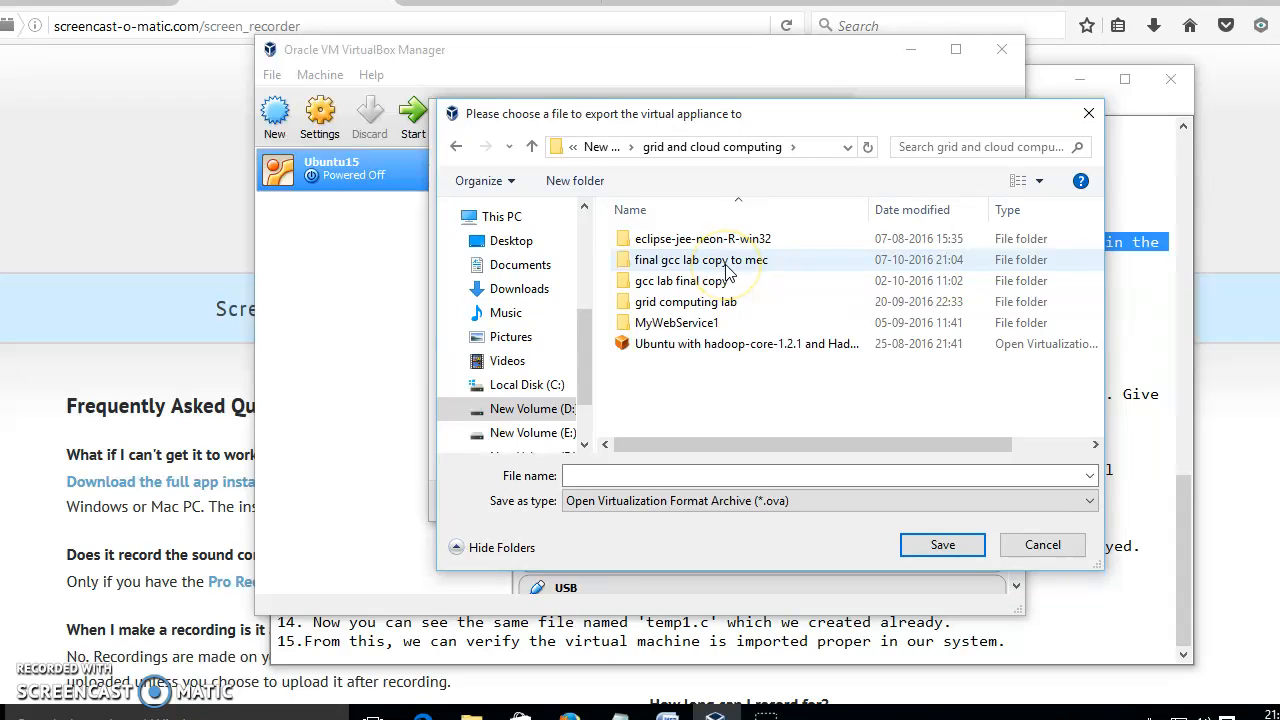
double_click(720, 262)
click(772, 475)
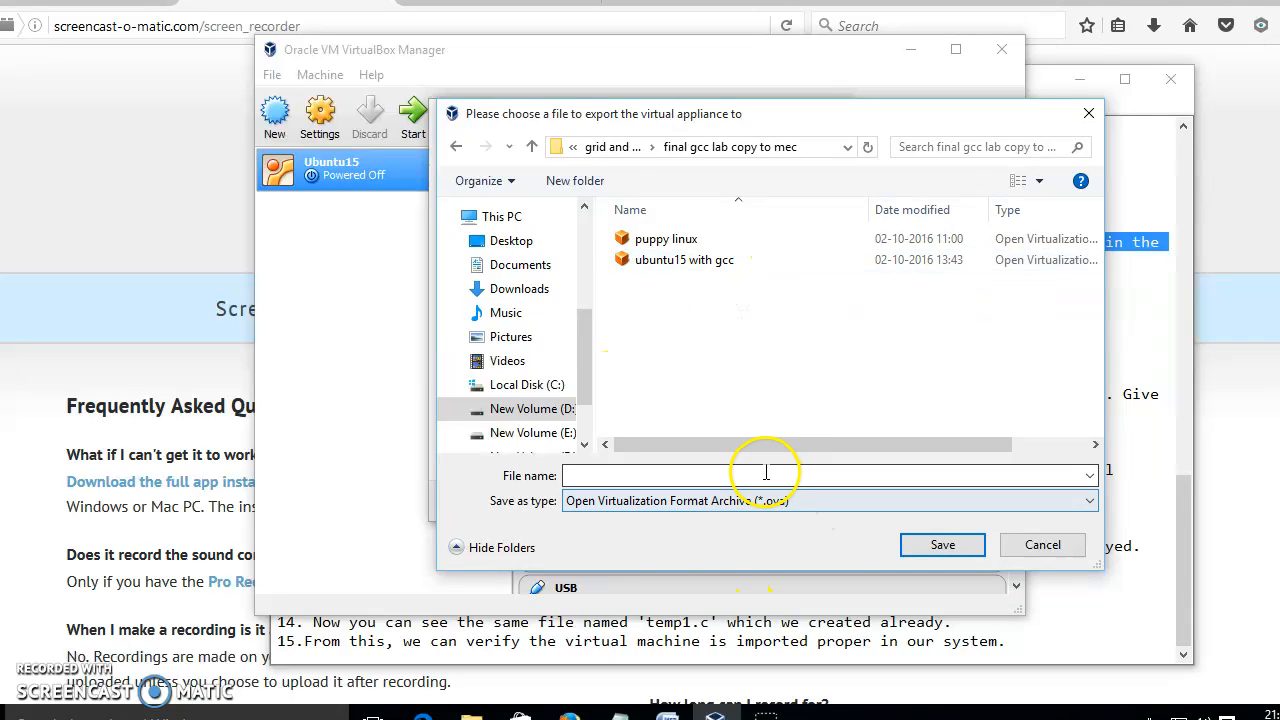
text(vm1)
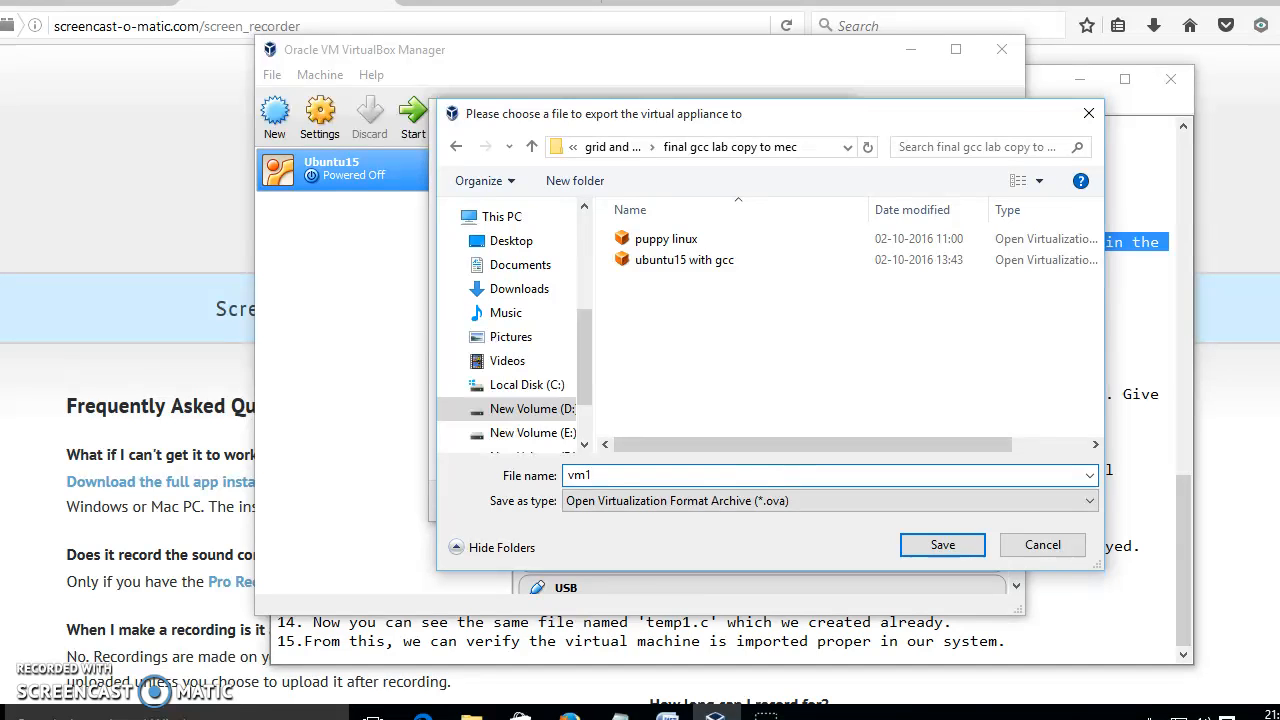
click(942, 546)
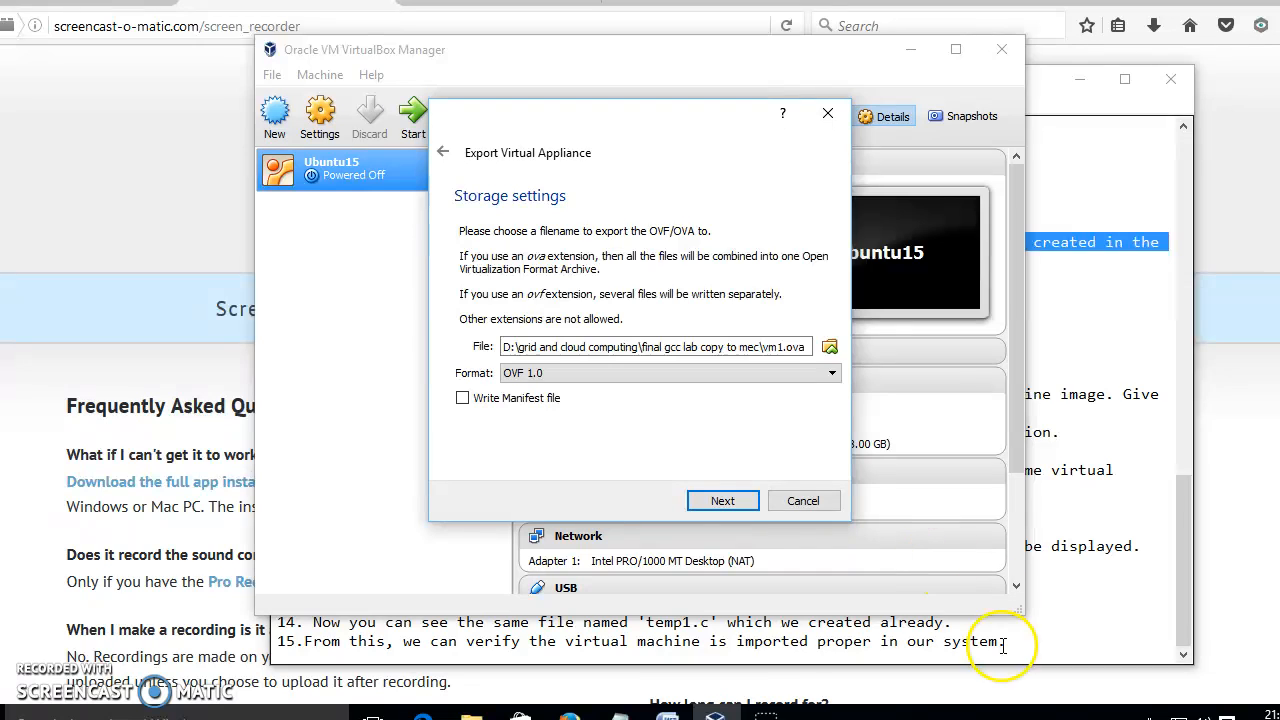
click(722, 501)
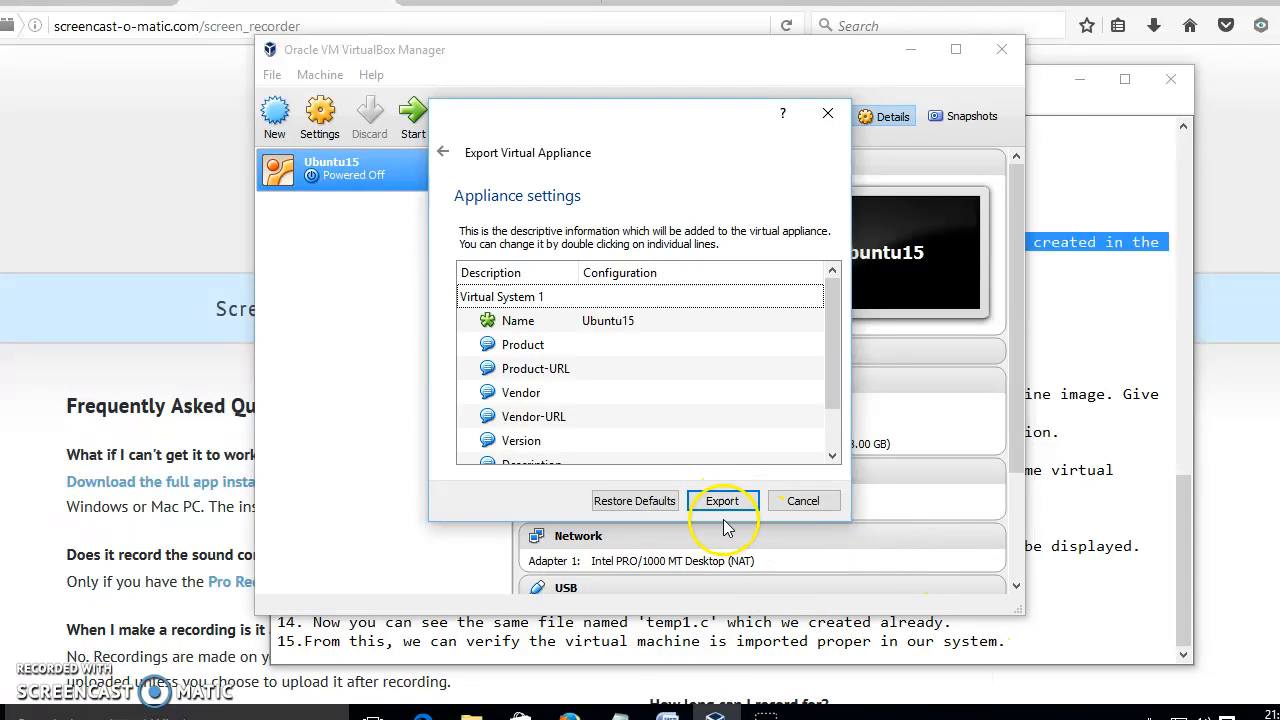
Export the Ubuntu15 appliance with the default appliance settings
click(722, 501)
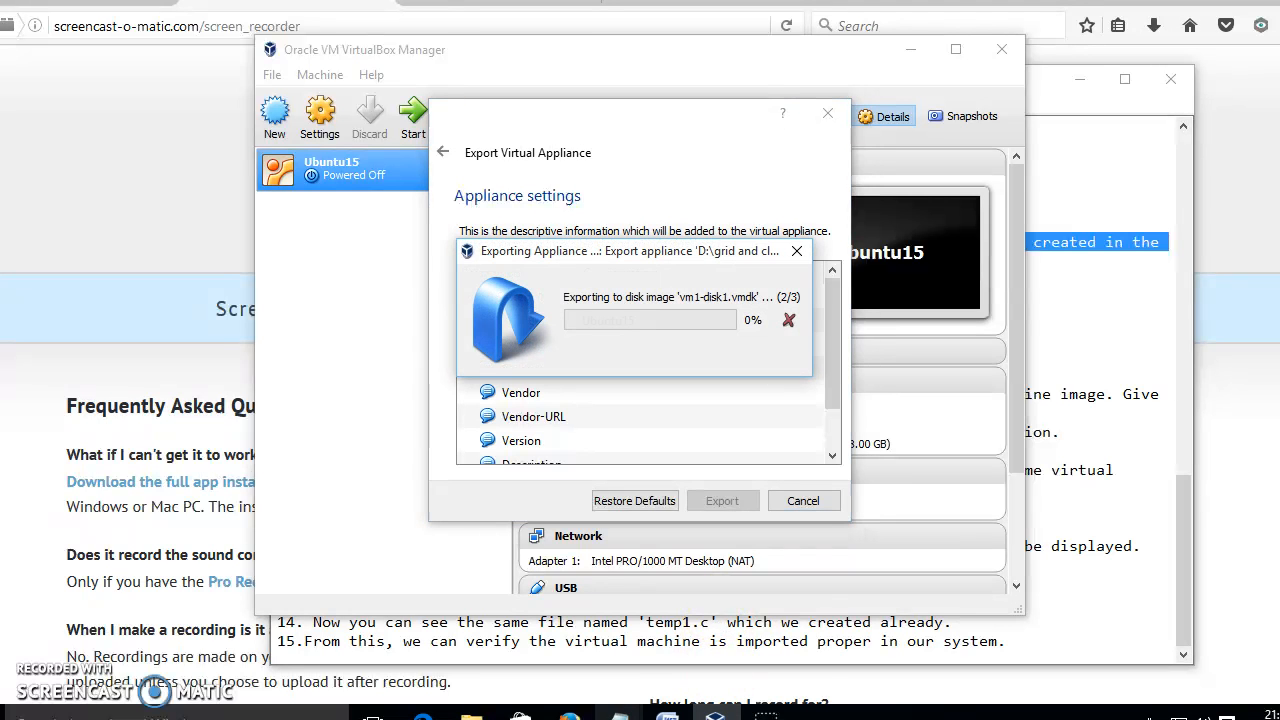
In the Notepad instructions, append "Click Next button and click Export button." to step 4, and minimize the notes
mouse_move(620, 712)
click(515, 665)
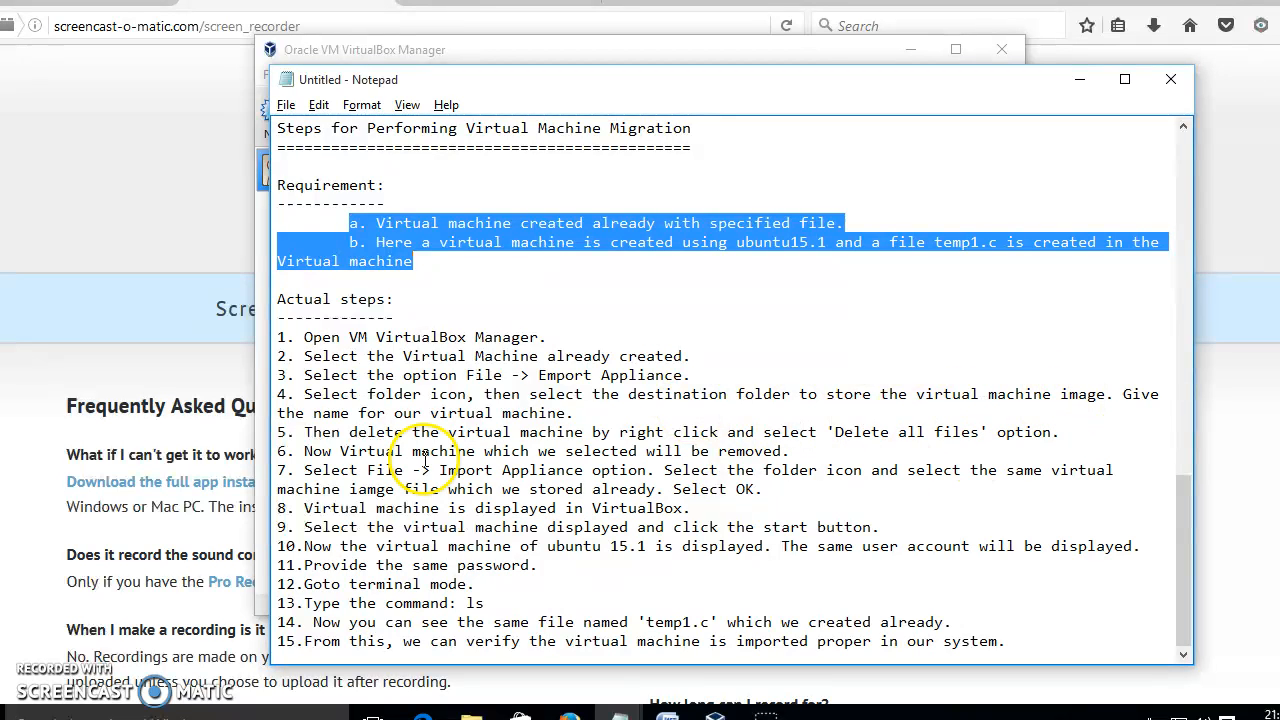
click(578, 410)
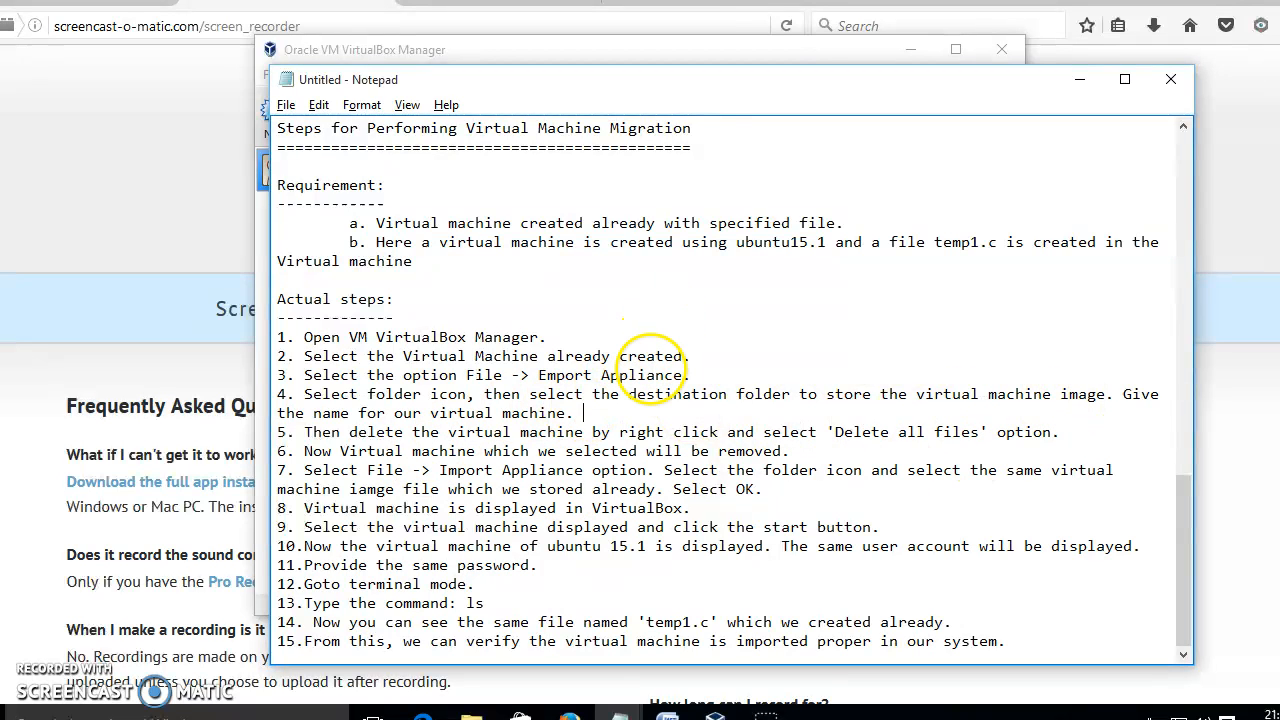
text(Click Ne)
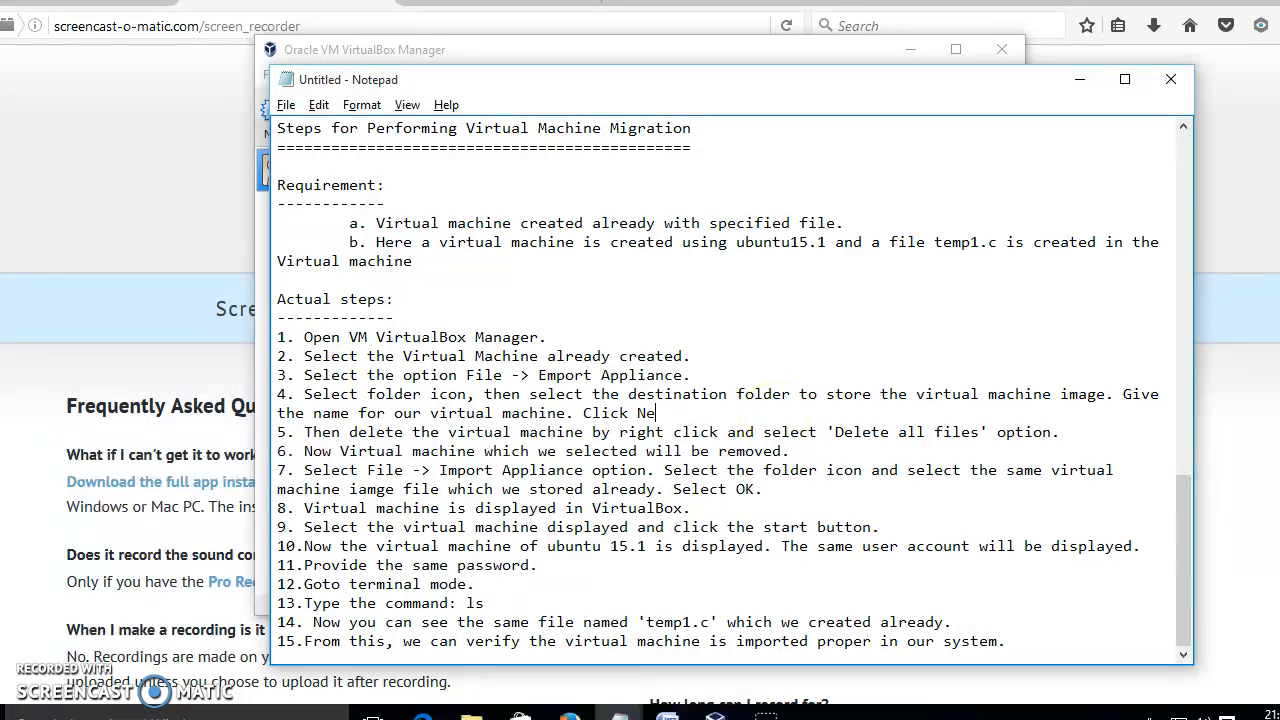
text(xt button and click Expor)
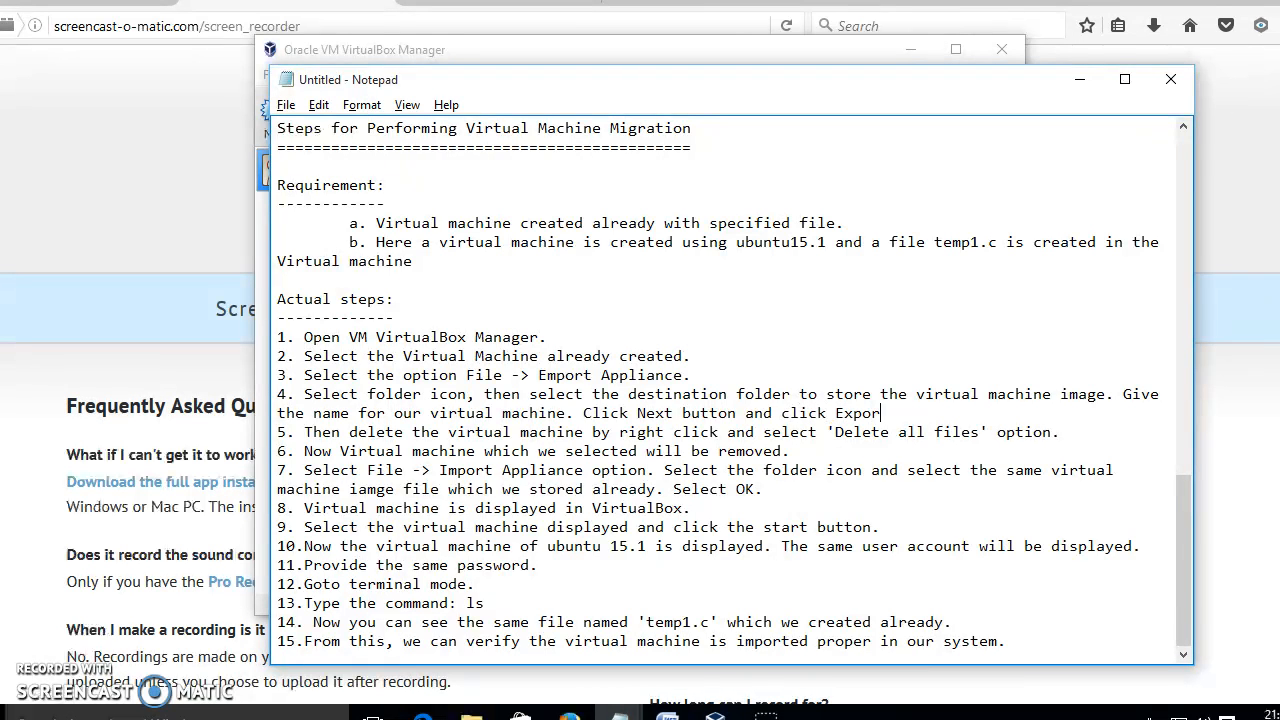
text(t button.)
click(1079, 78)
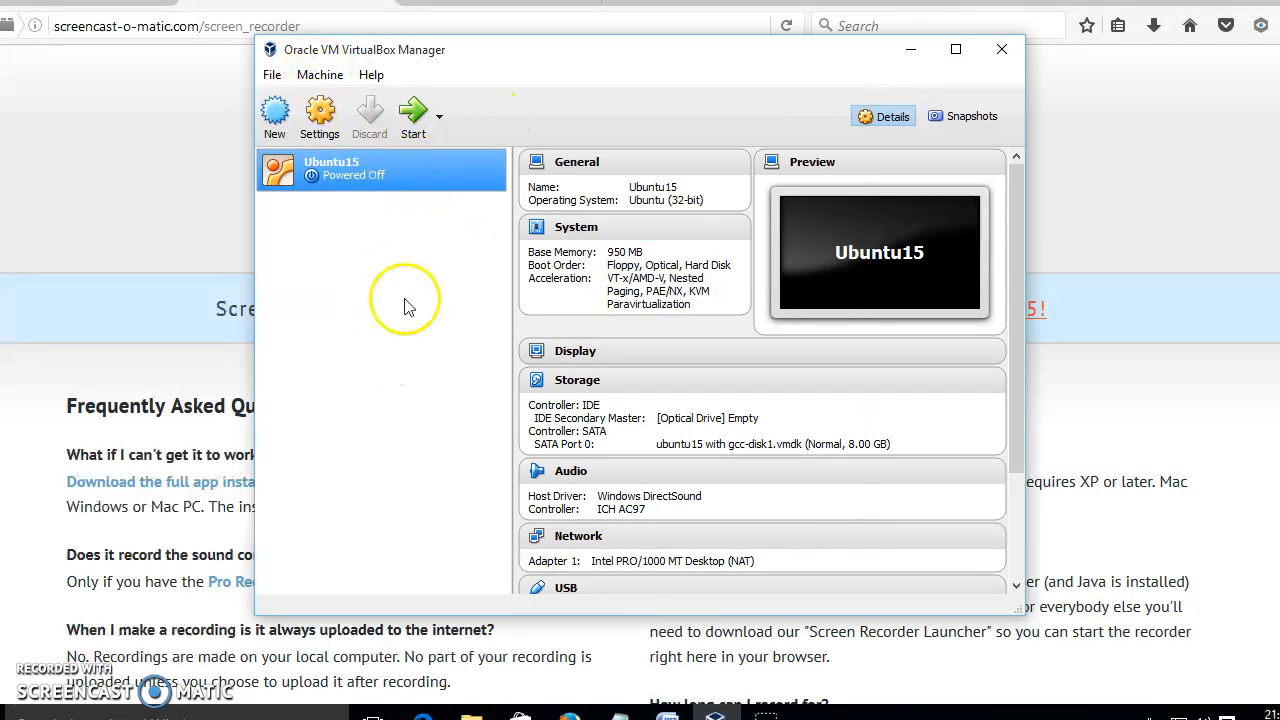
Check File Explorer for the exported vm1 file in the final gcc lab copy to mec folder, and return to VirtualBox Manager
click(471, 714)
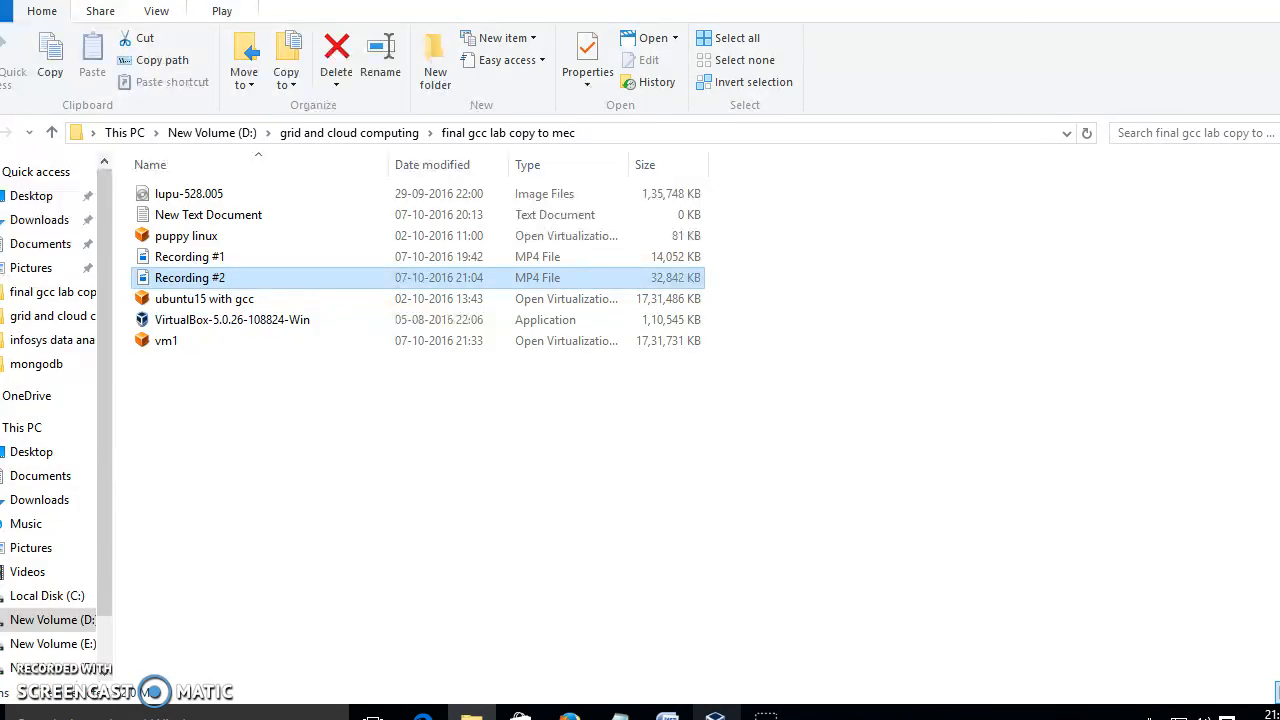
click(714, 714)
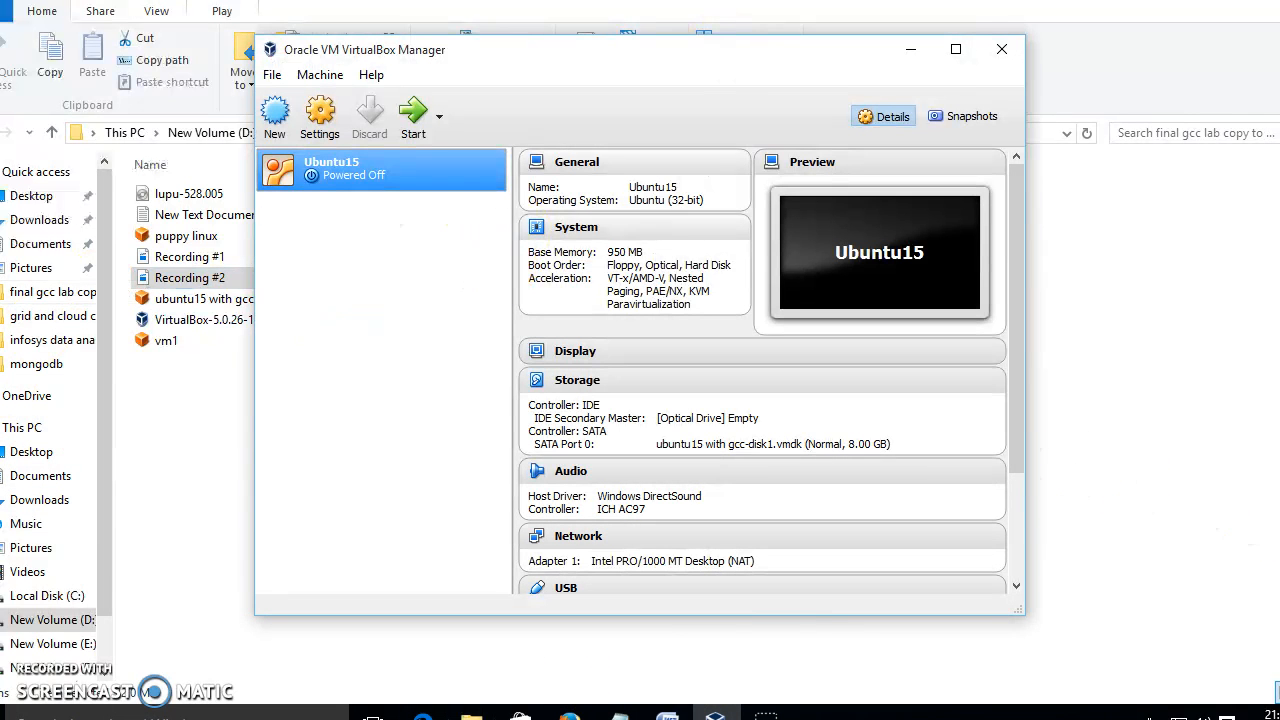
right_click(366, 168)
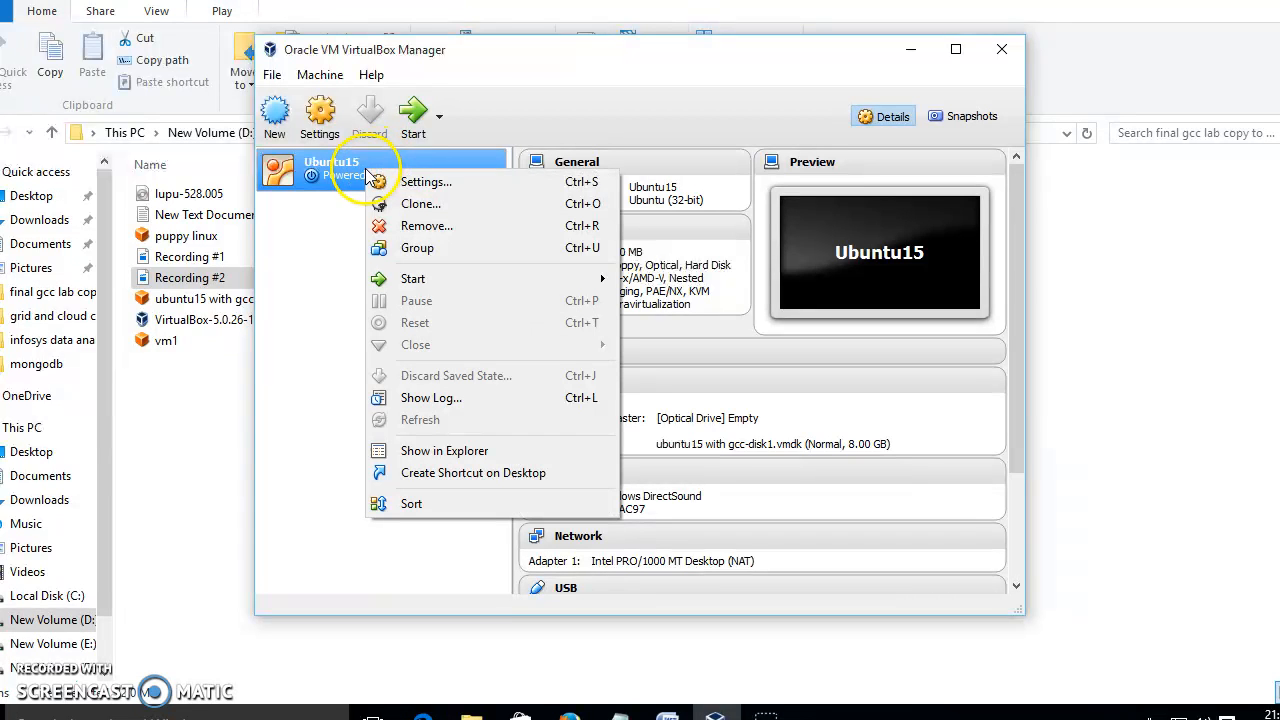
click(450, 230)
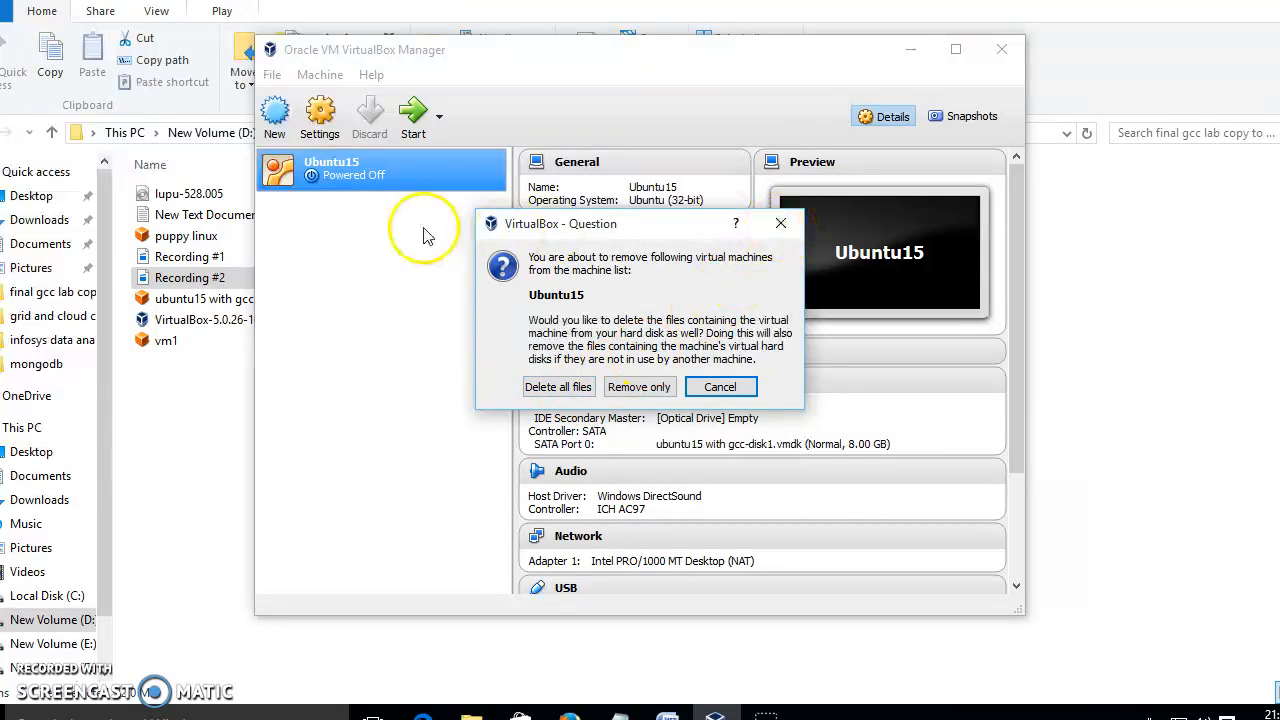
click(720, 386)
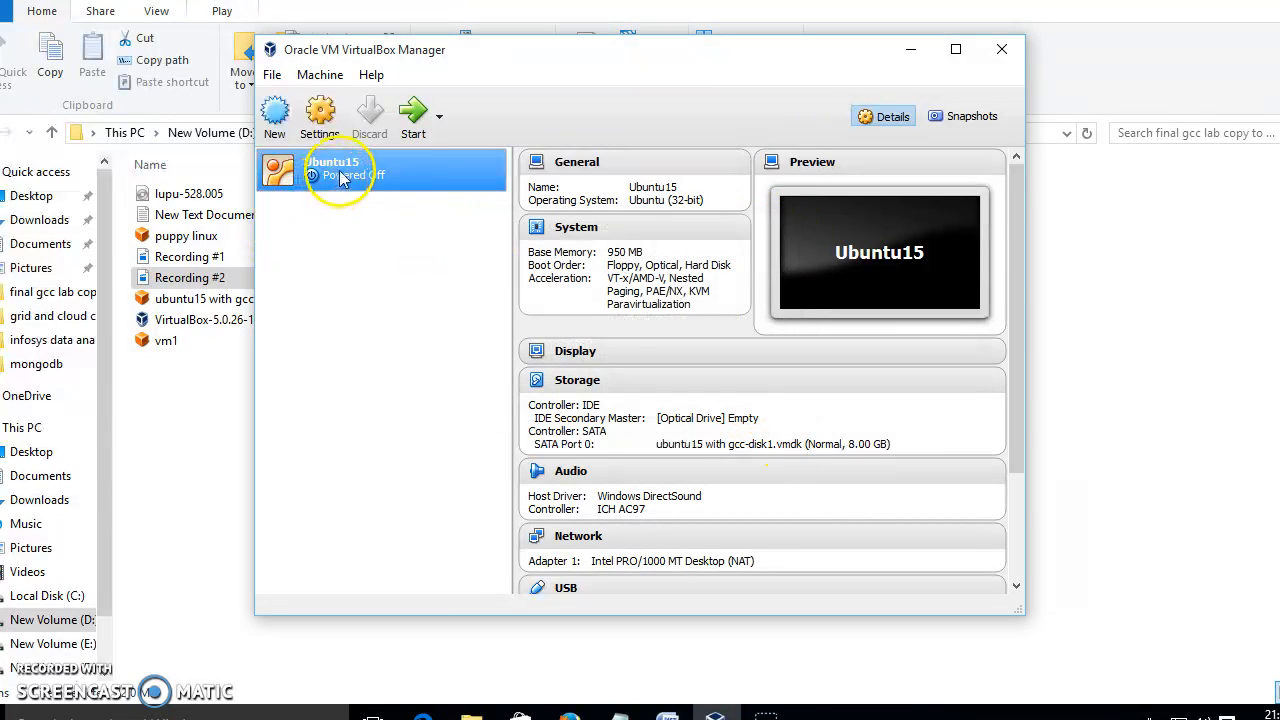
Remove the Ubuntu15 virtual machine and delete all its files from the hard disk
right_click(340, 172)
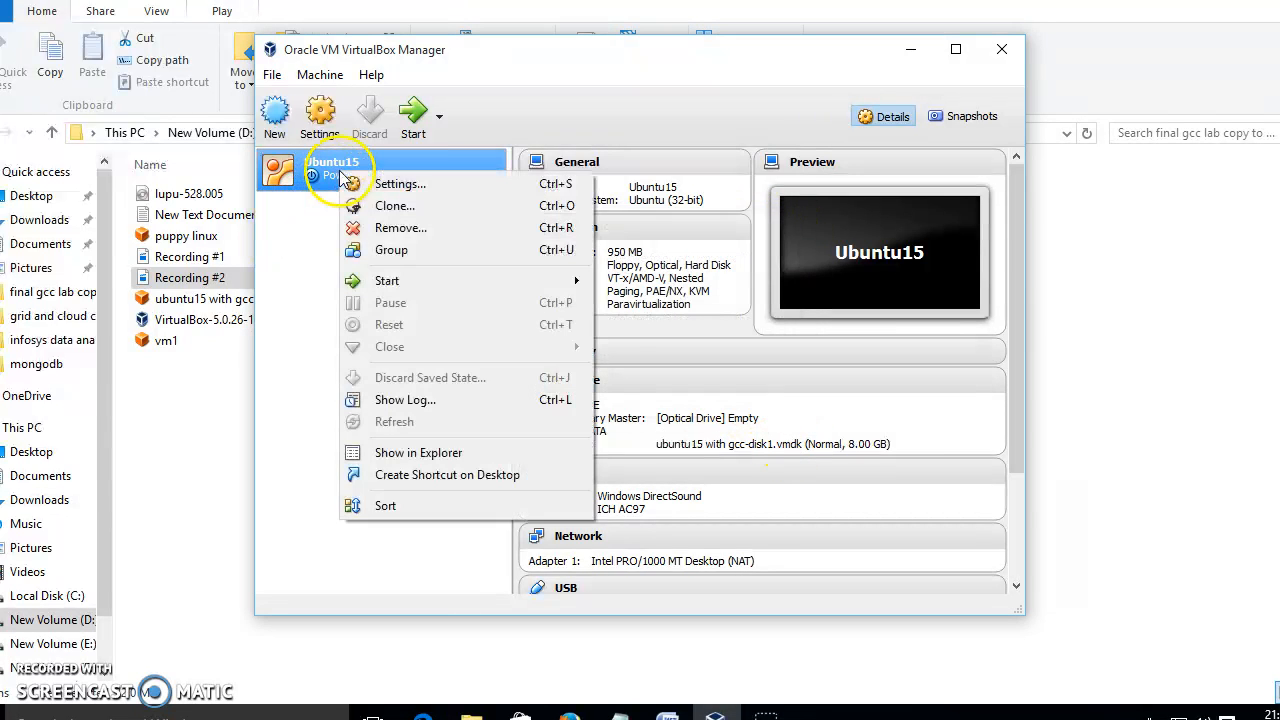
click(405, 229)
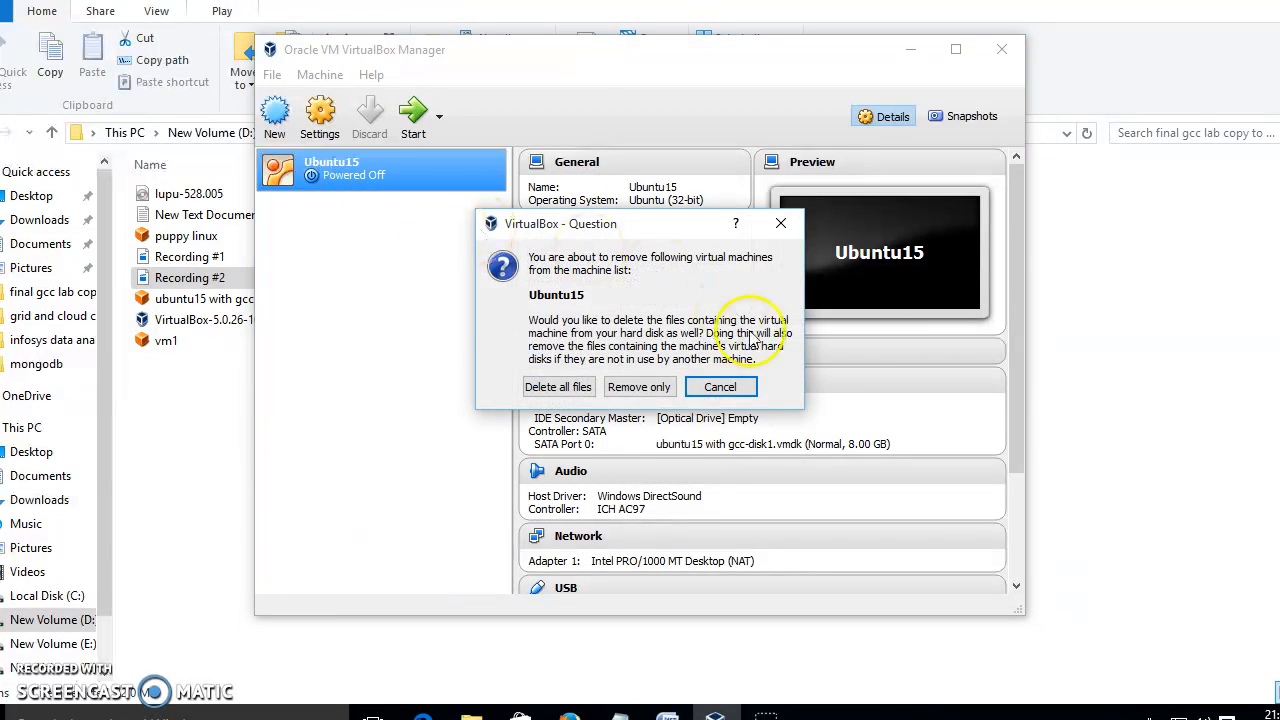
click(558, 390)
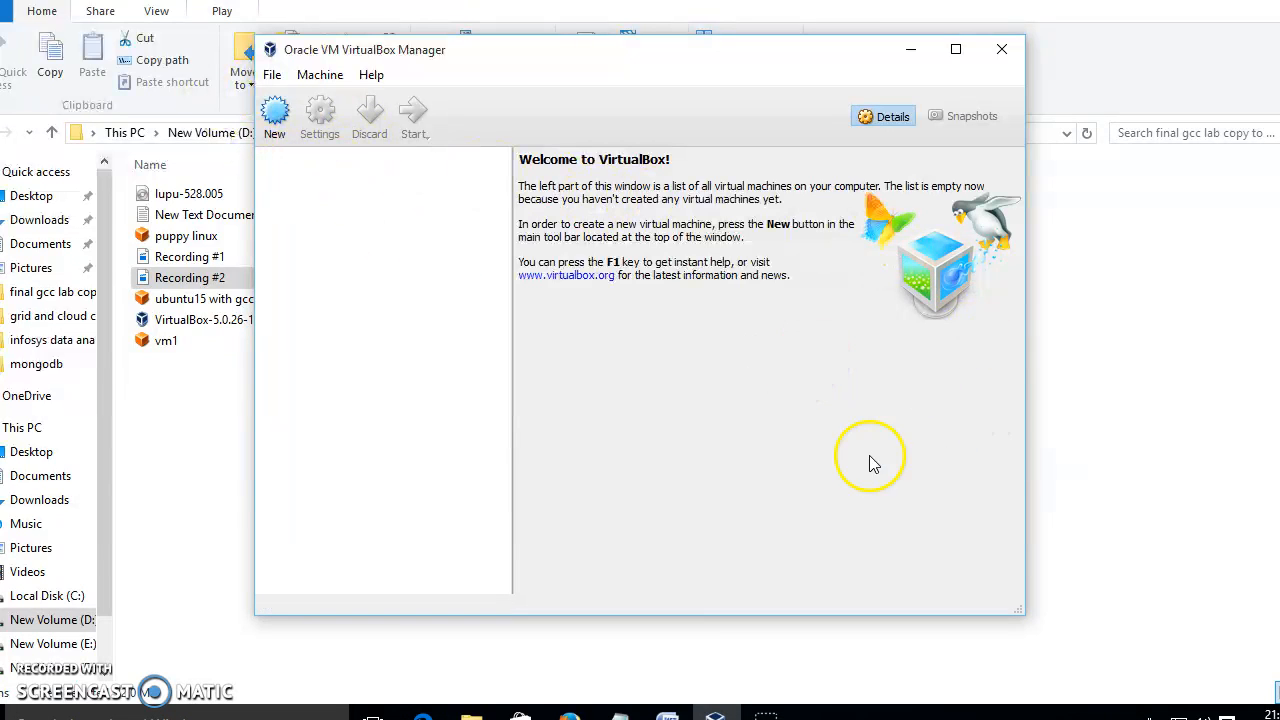
click(618, 272)
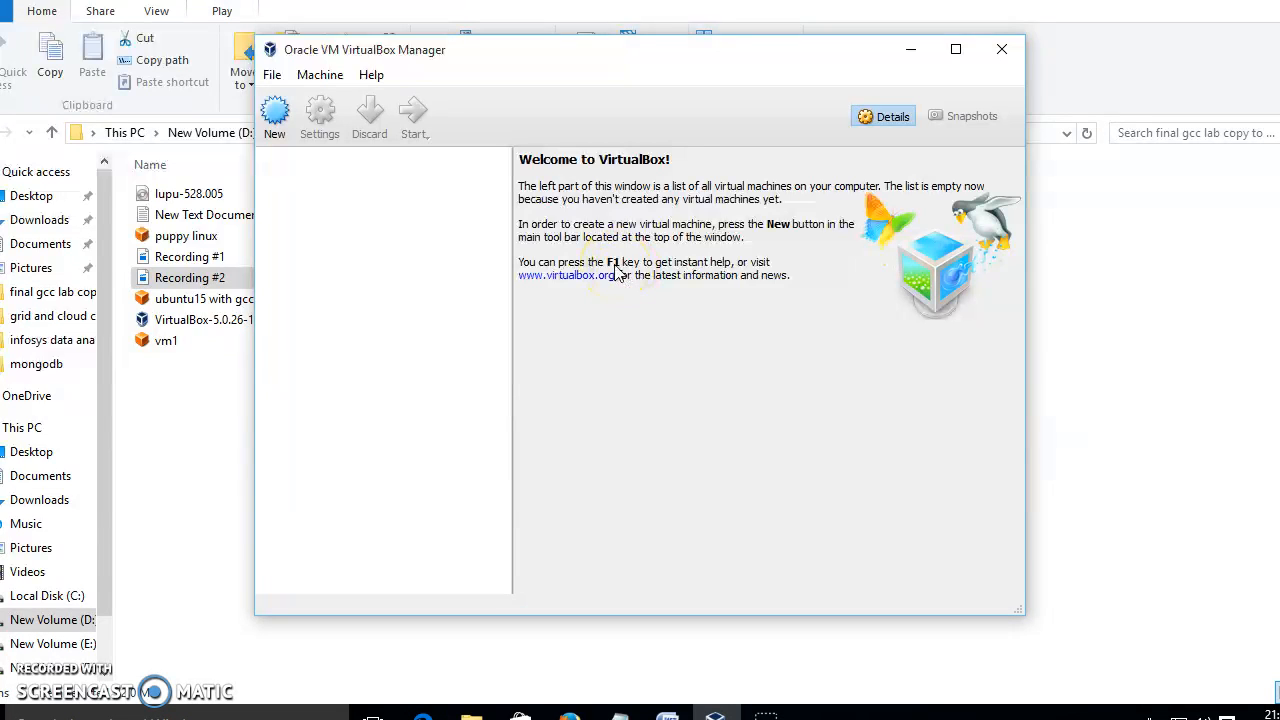
click(271, 76)
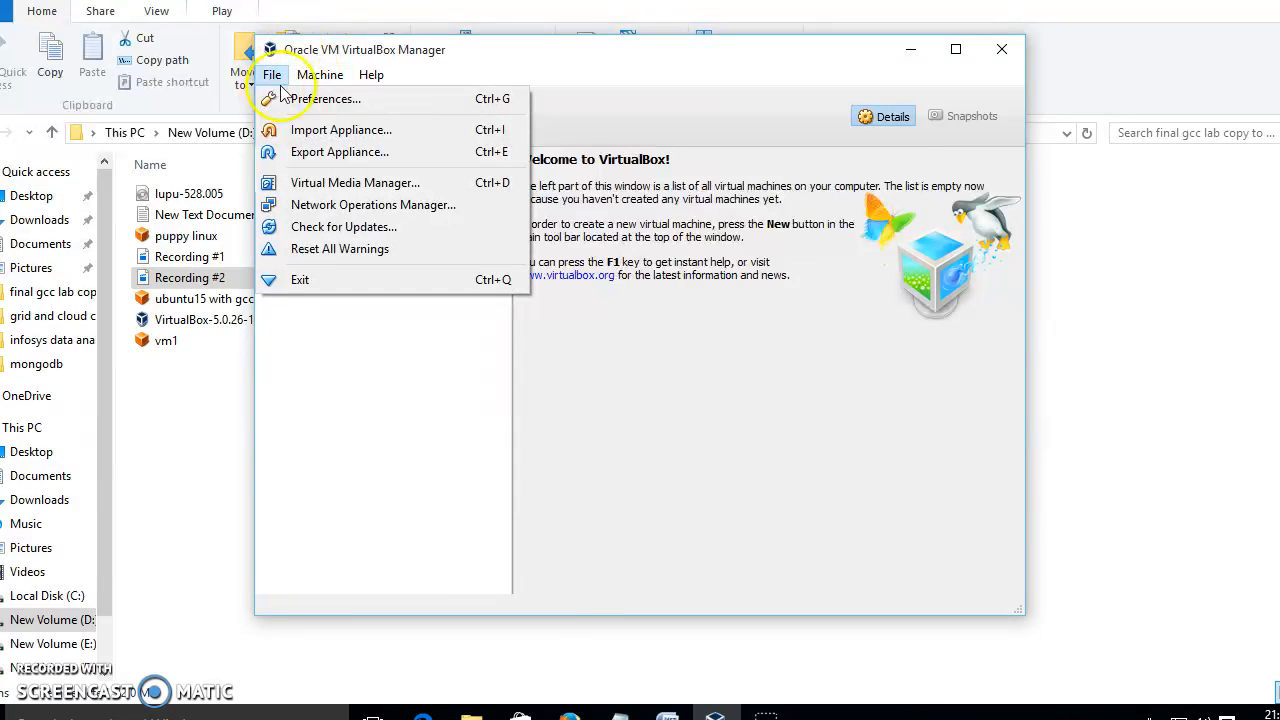
click(337, 136)
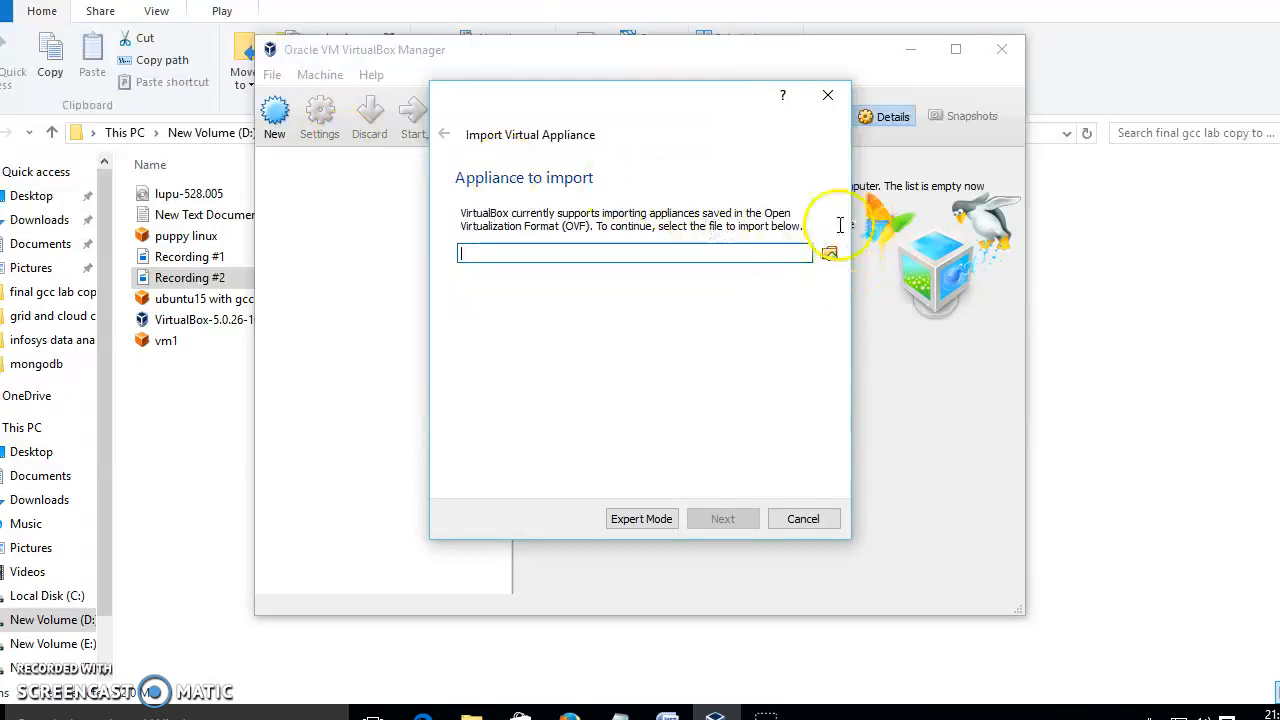
click(827, 95)
Begin an appliance import and choose vm1 from D:\grid and cloud computing\final gcc lab copy to mec as the source file
click(272, 75)
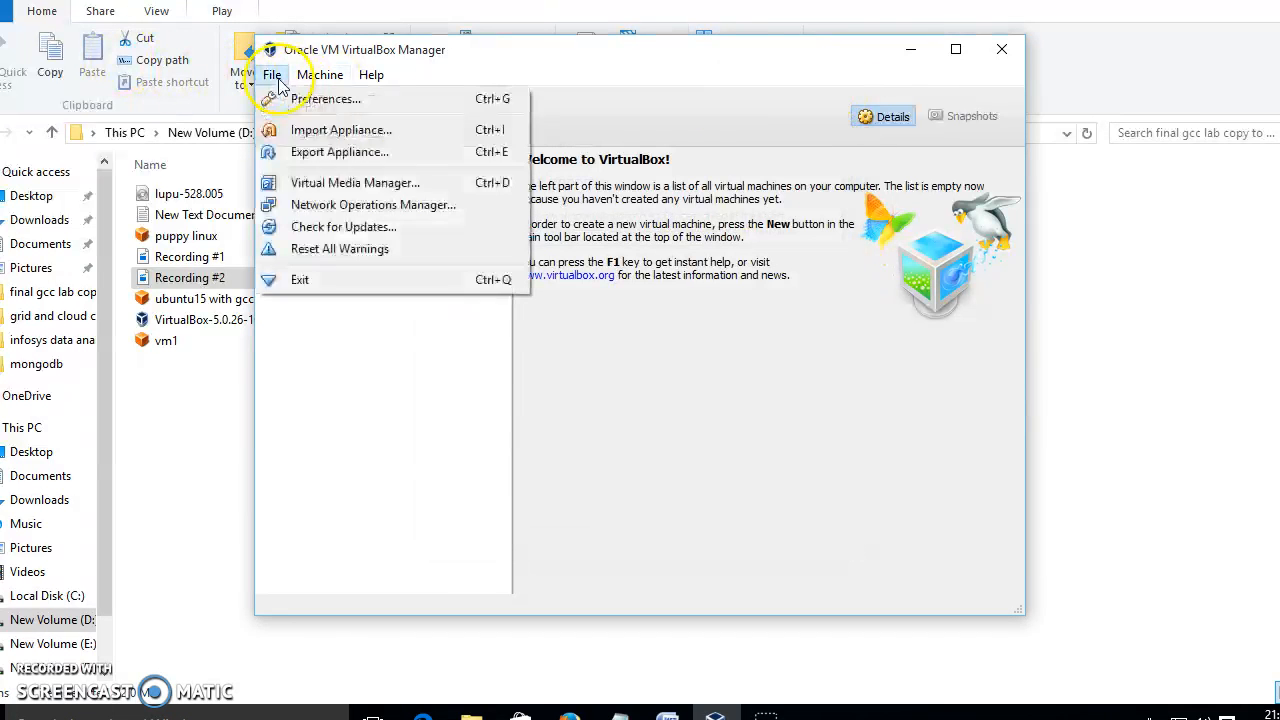
click(340, 130)
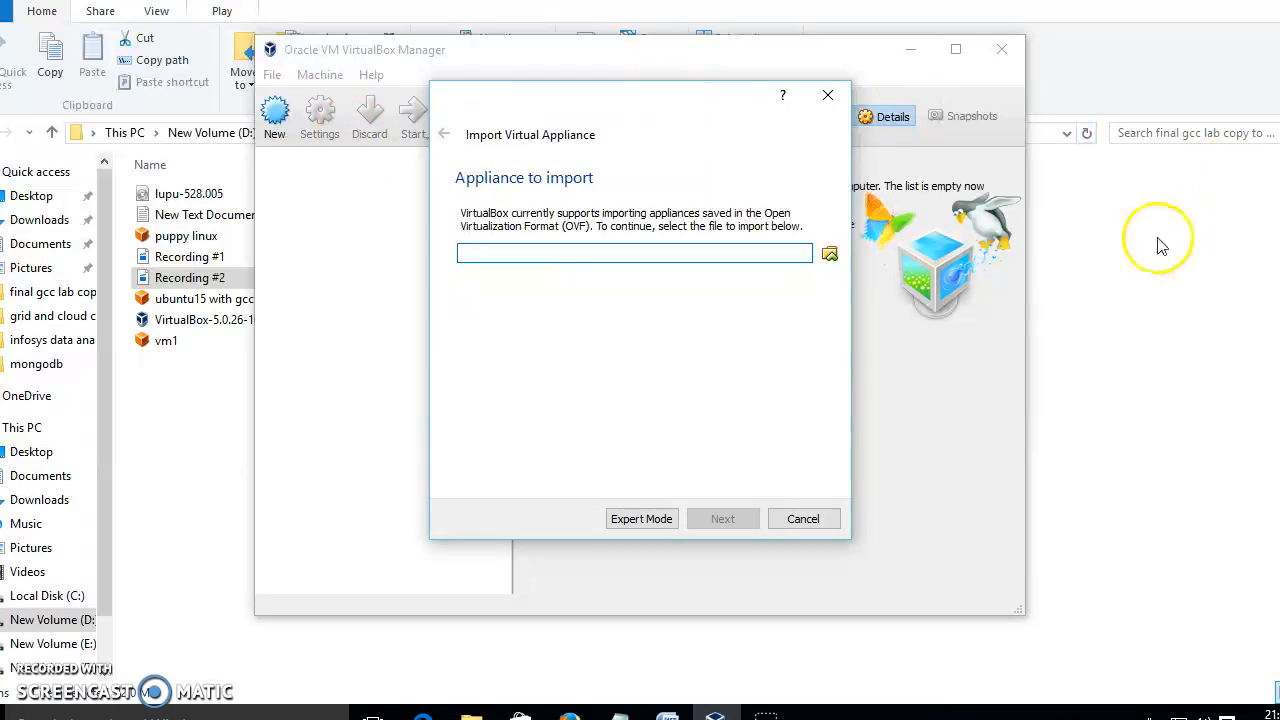
click(830, 255)
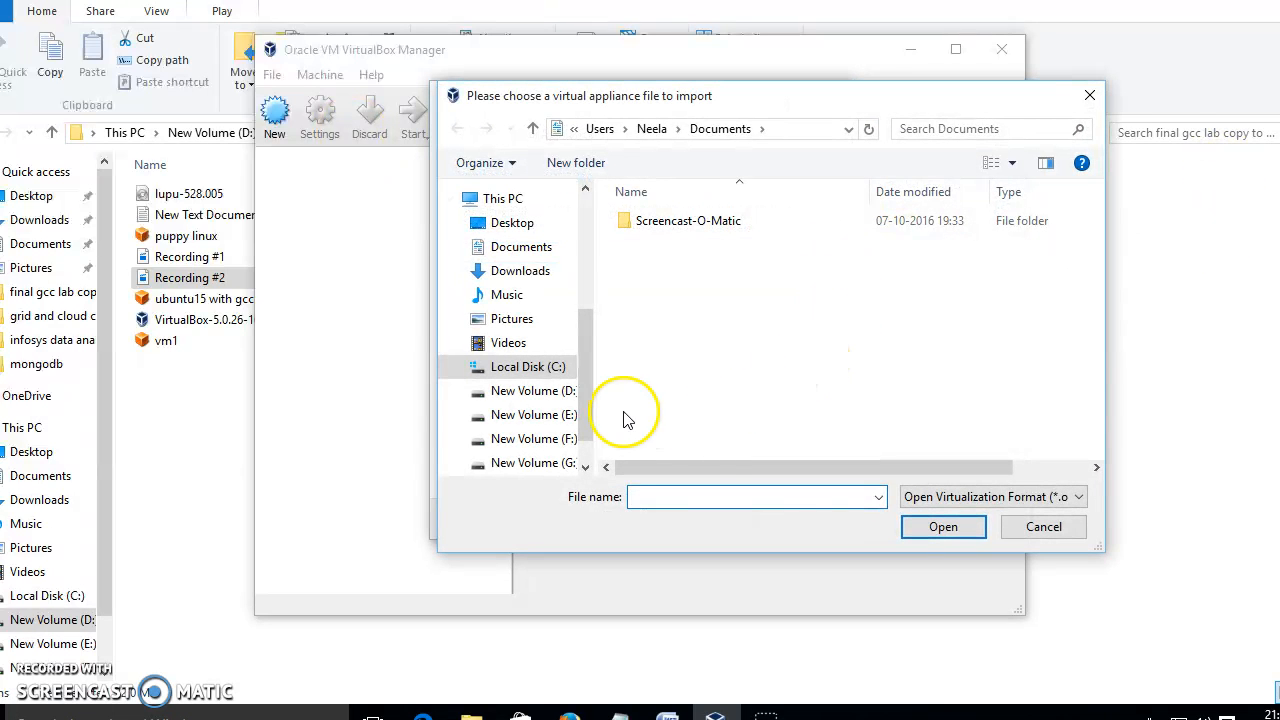
click(530, 391)
double_click(755, 312)
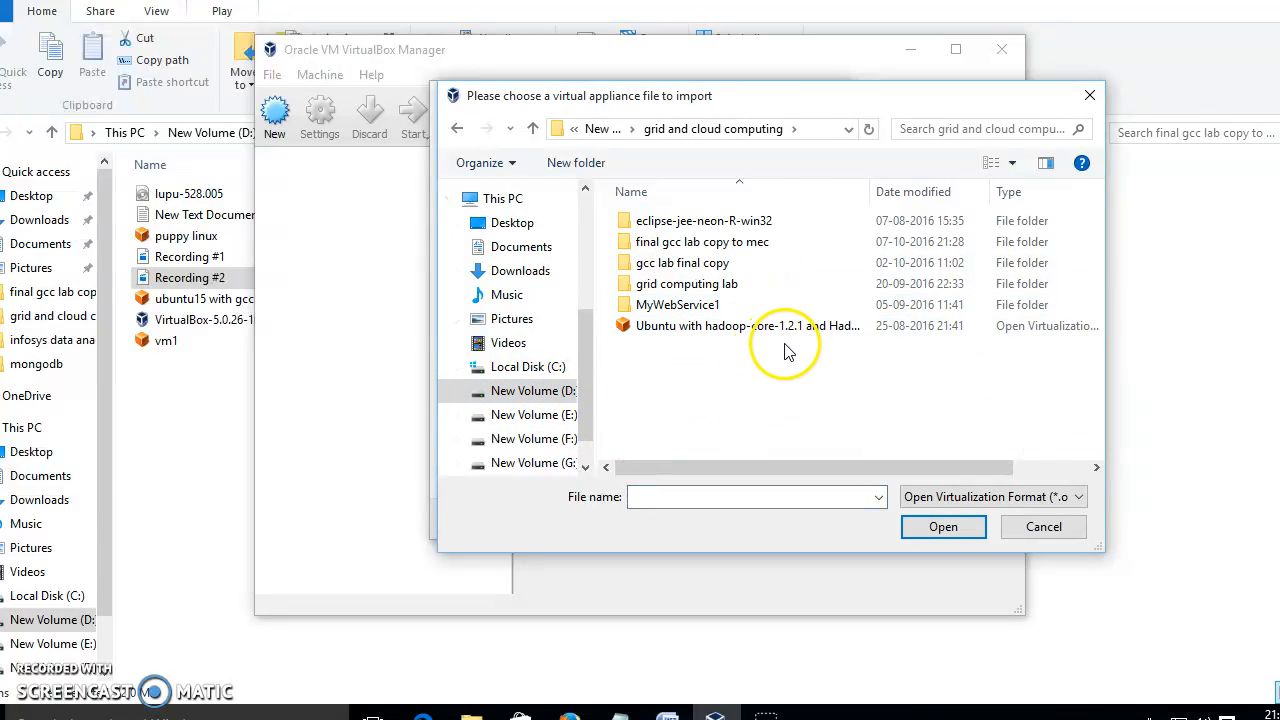
double_click(700, 242)
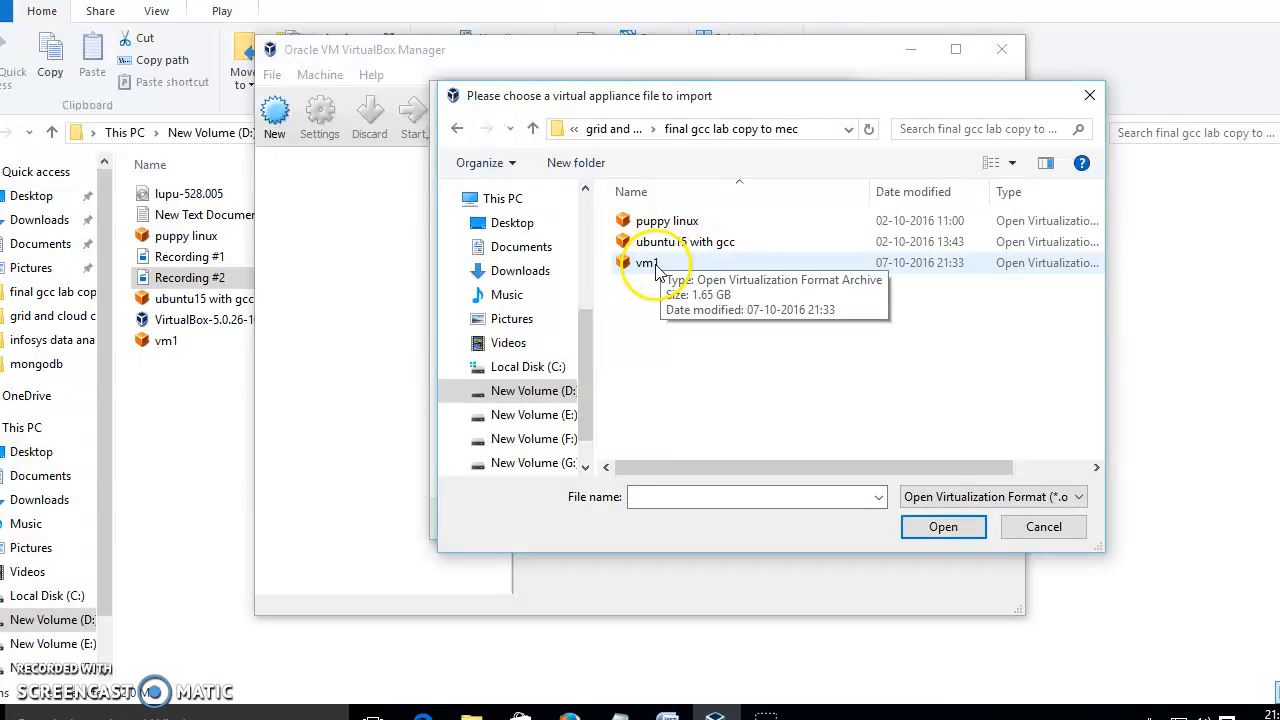
click(657, 268)
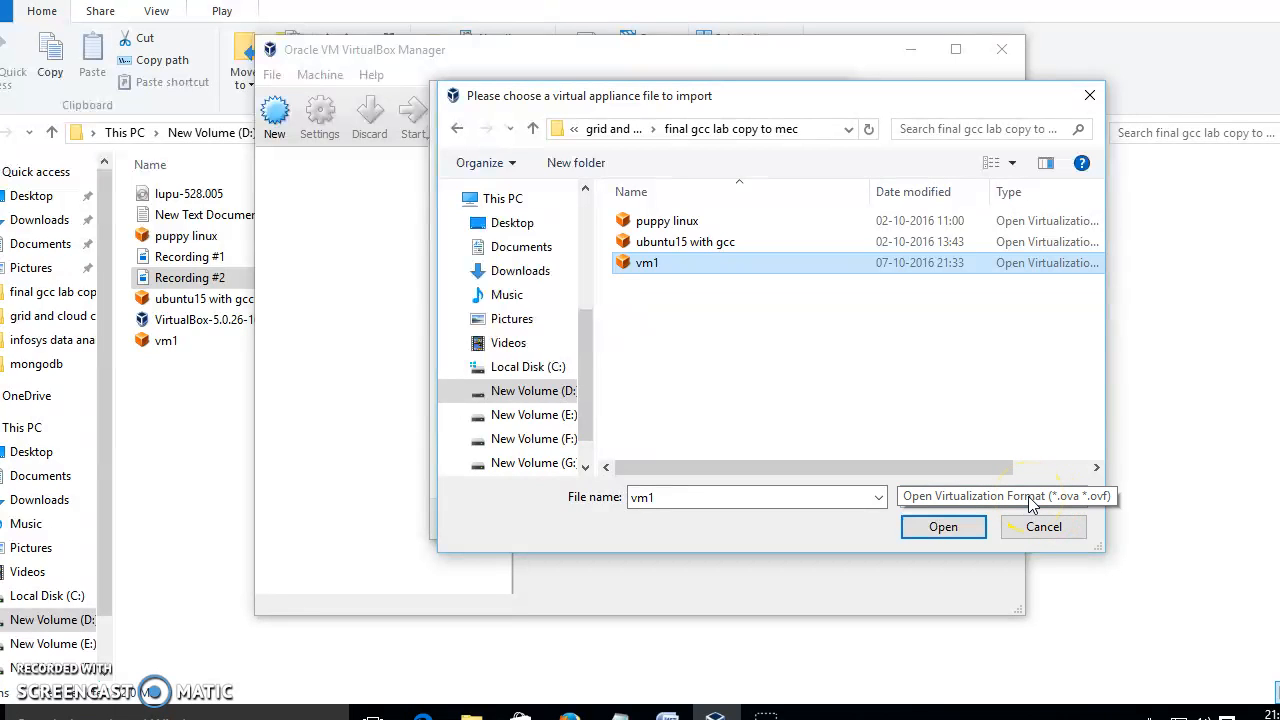
click(966, 528)
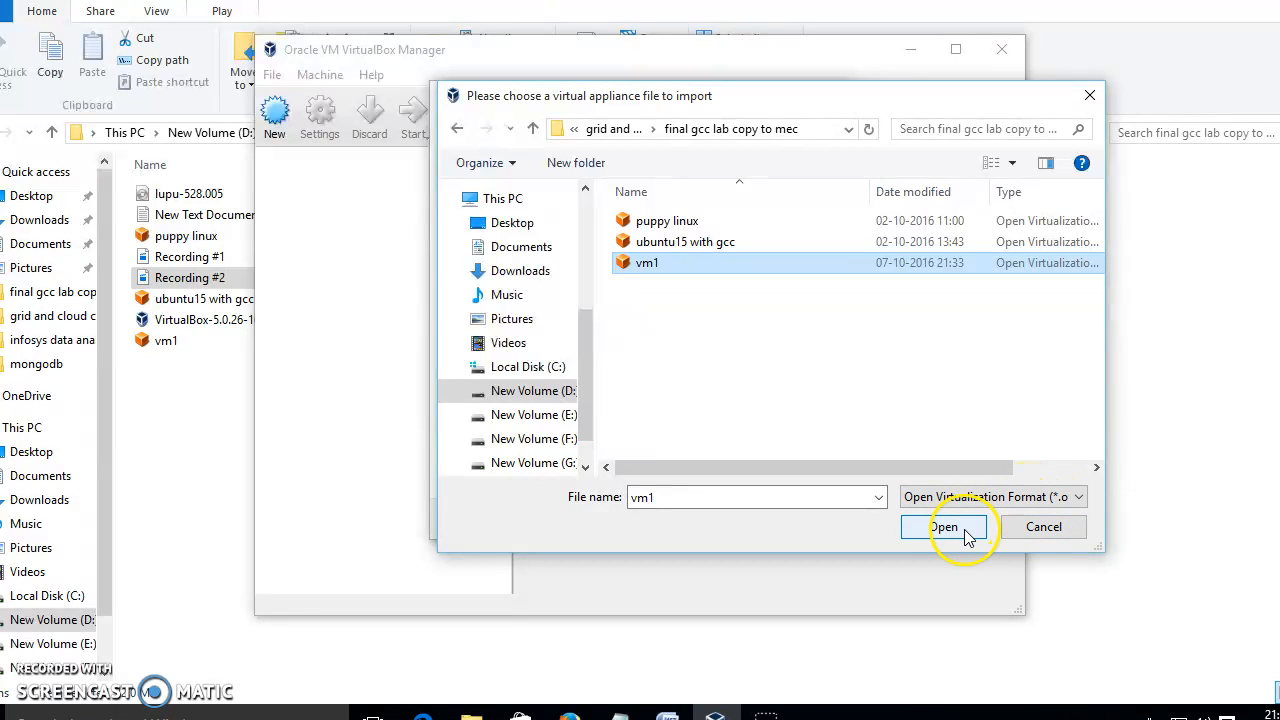
click(966, 535)
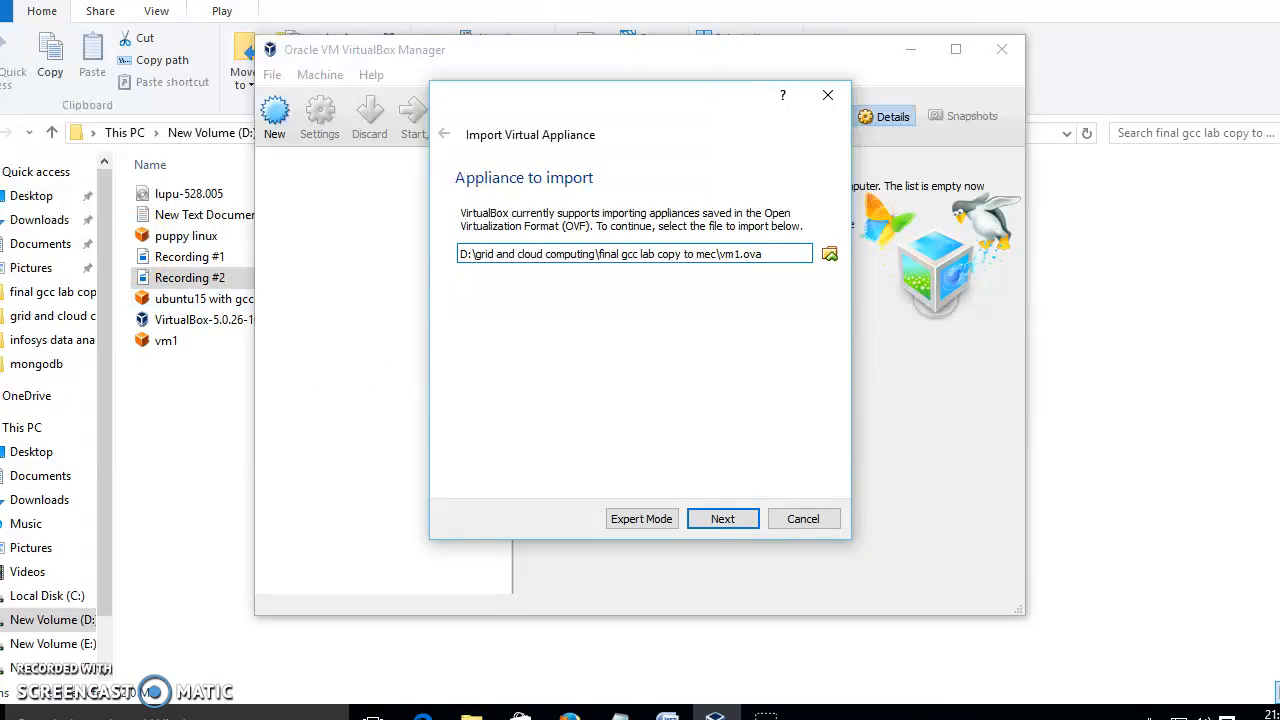
Proceed to the appliance settings and import the virtual machine with the suggested settings
click(726, 519)
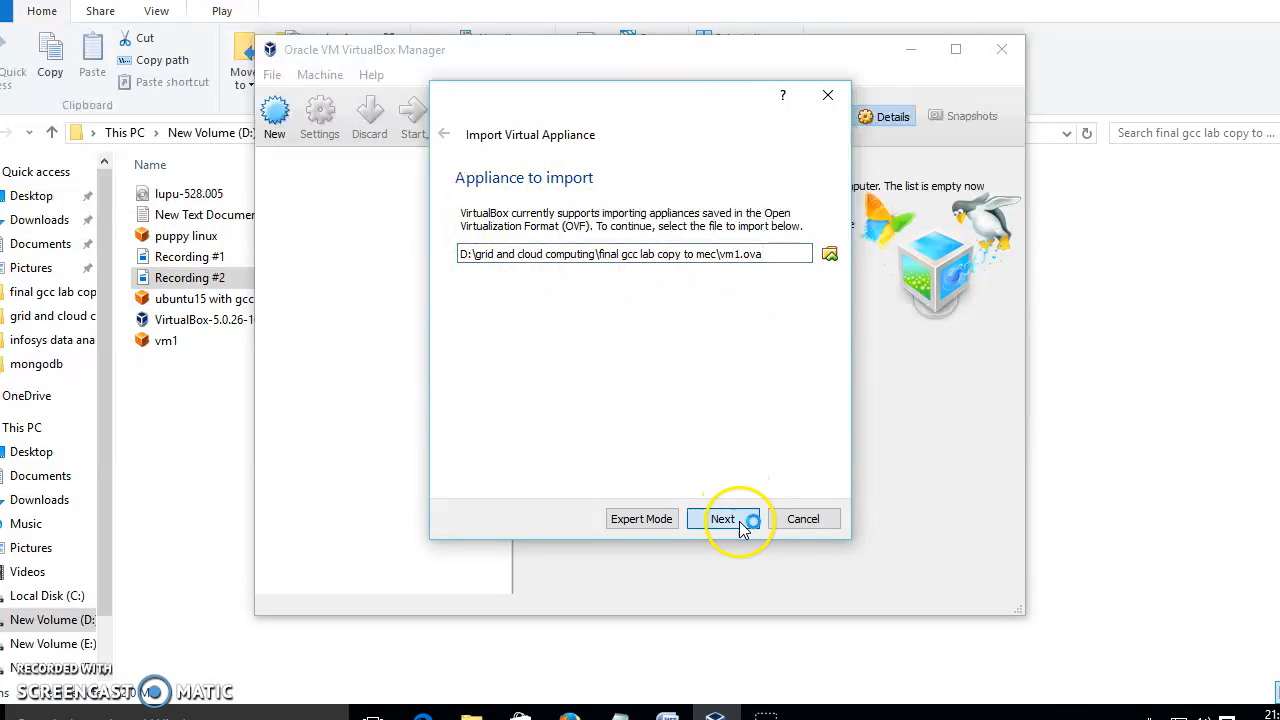
click(737, 519)
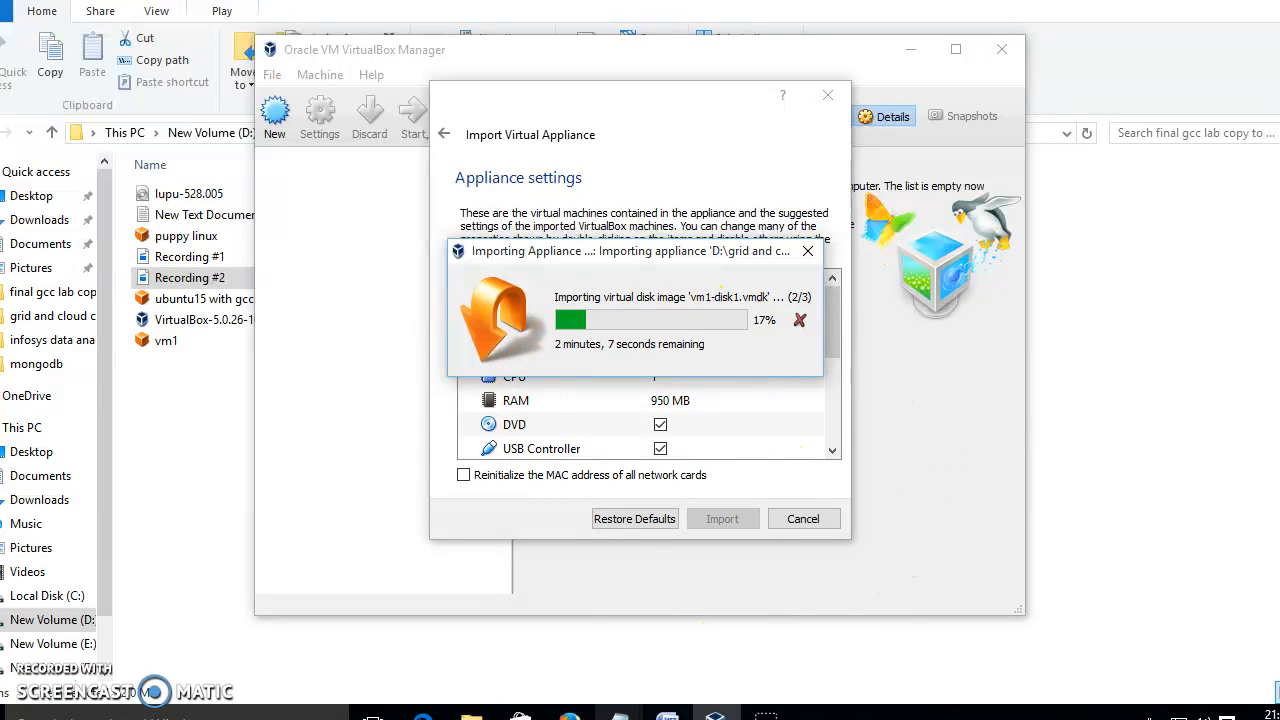
Review the migration steps in the Notepad instructions while the import runs, and minimize the notes
mouse_move(619, 712)
click(549, 677)
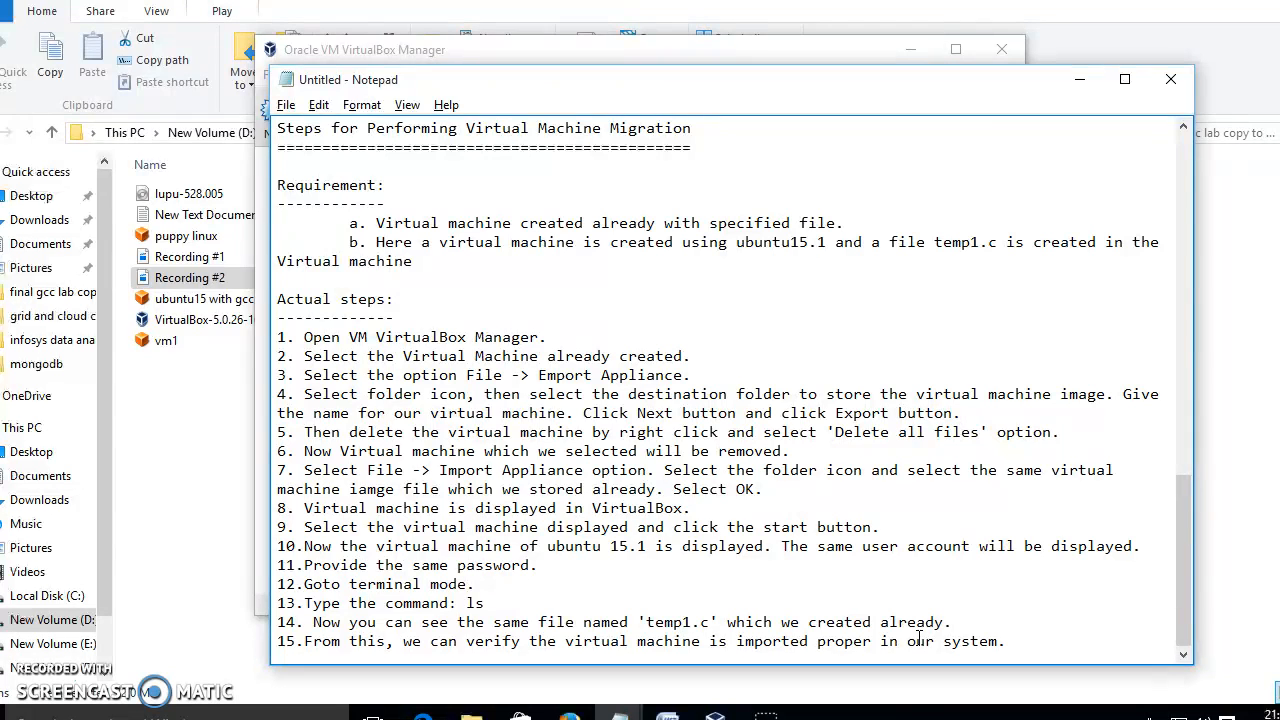
click(1078, 80)
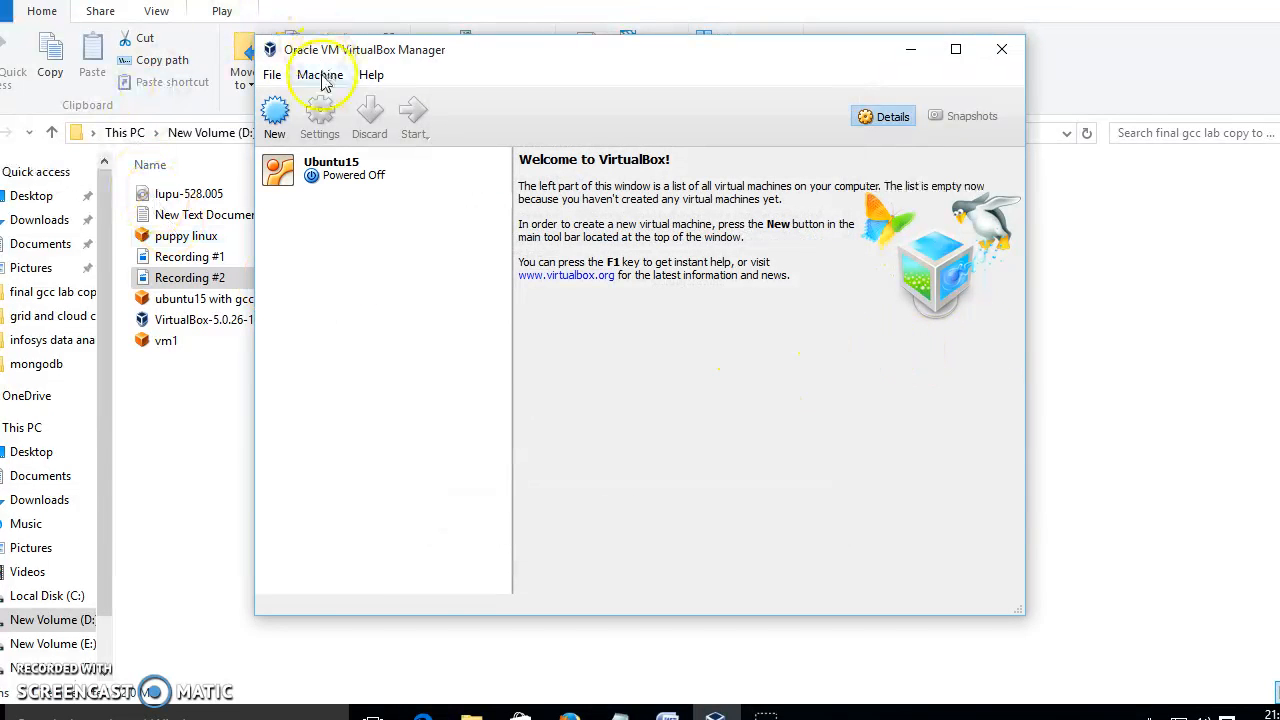
Start the imported Ubuntu15 virtual machine and dismiss the keyboard auto-capture notice
click(330, 176)
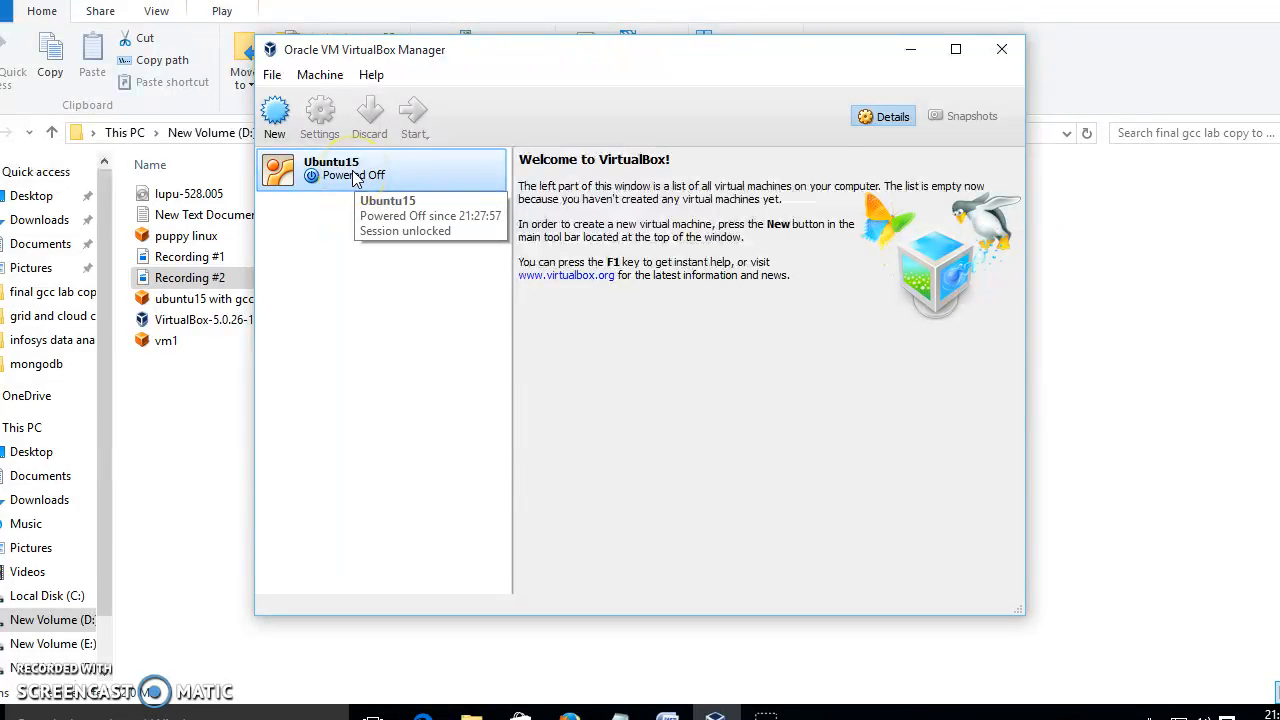
click(352, 177)
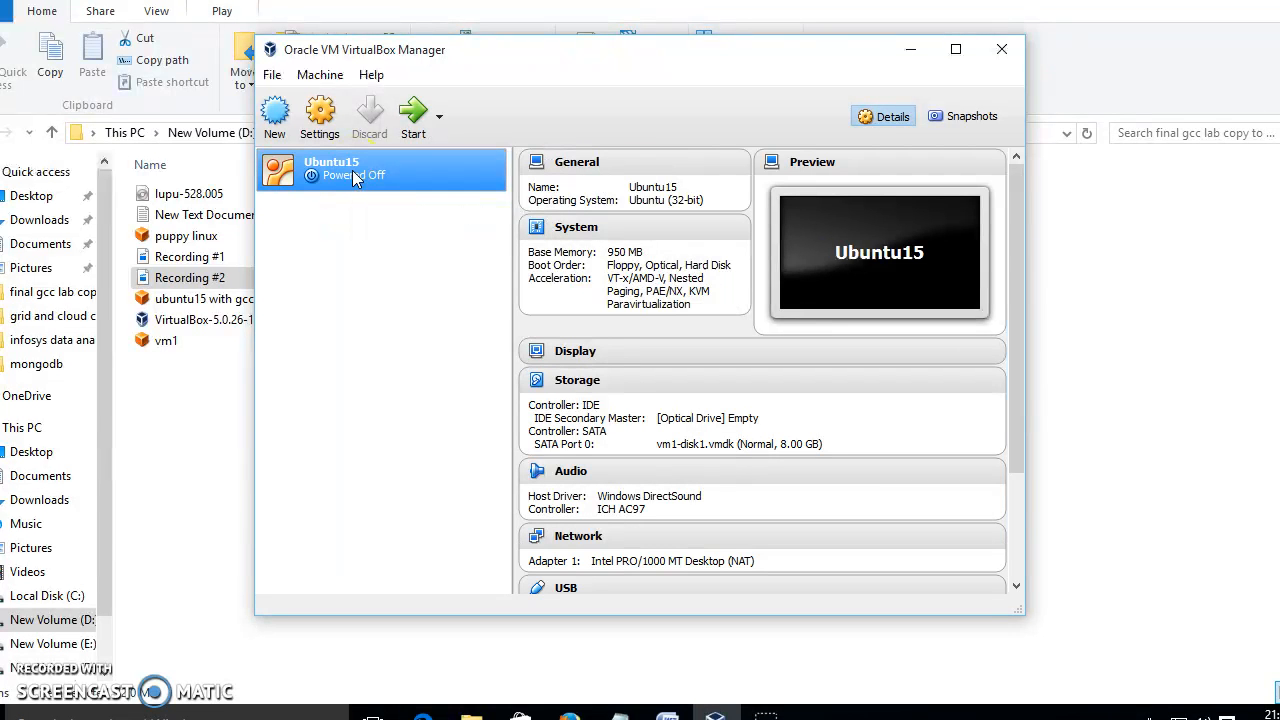
click(410, 115)
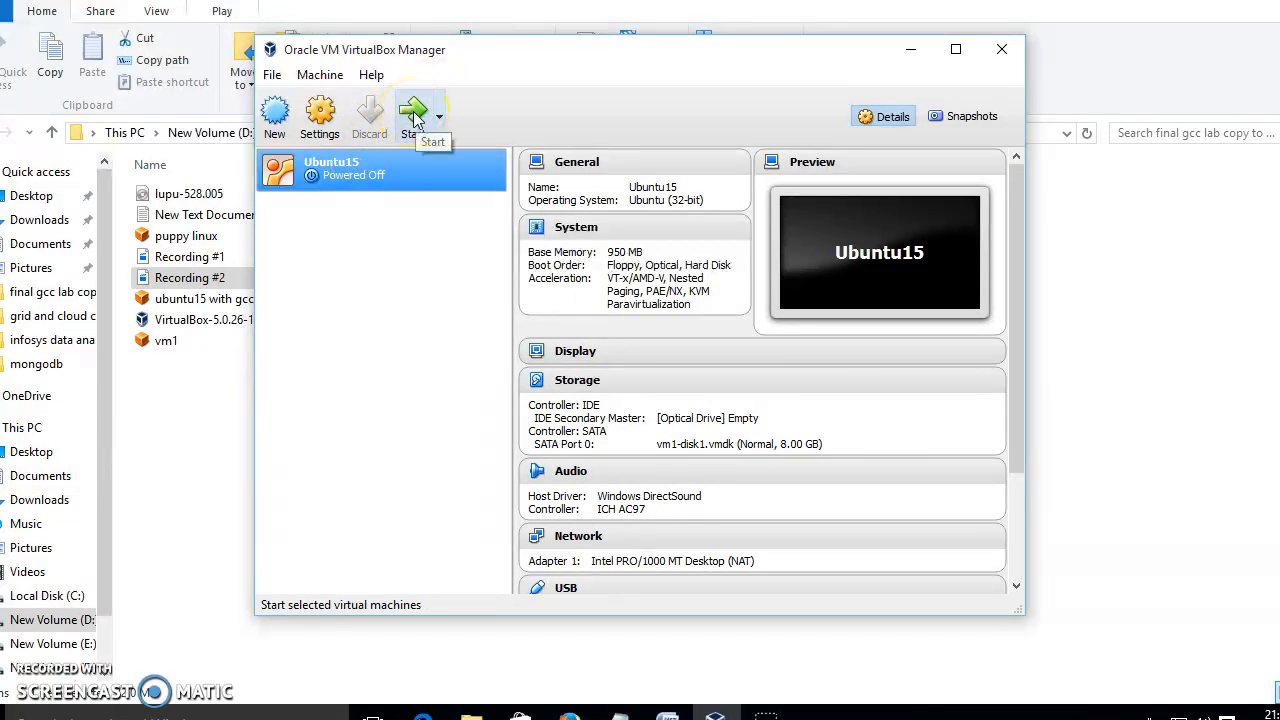
click(998, 250)
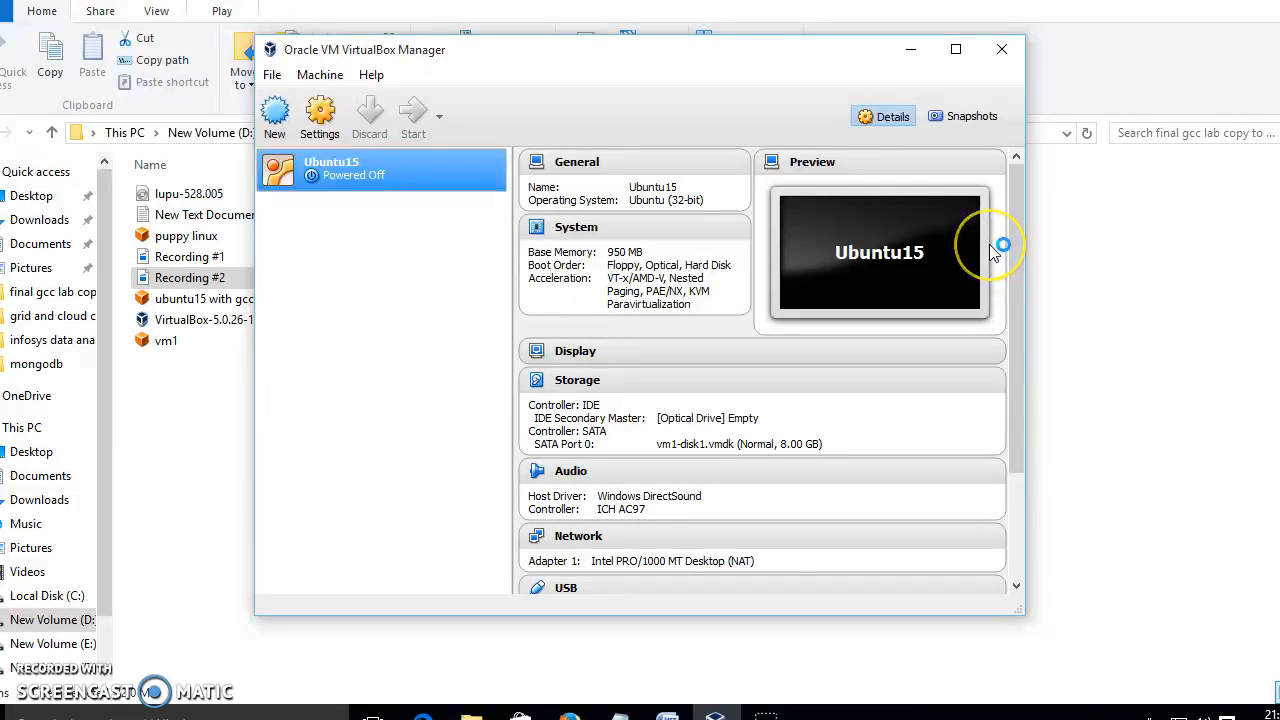
click(862, 302)
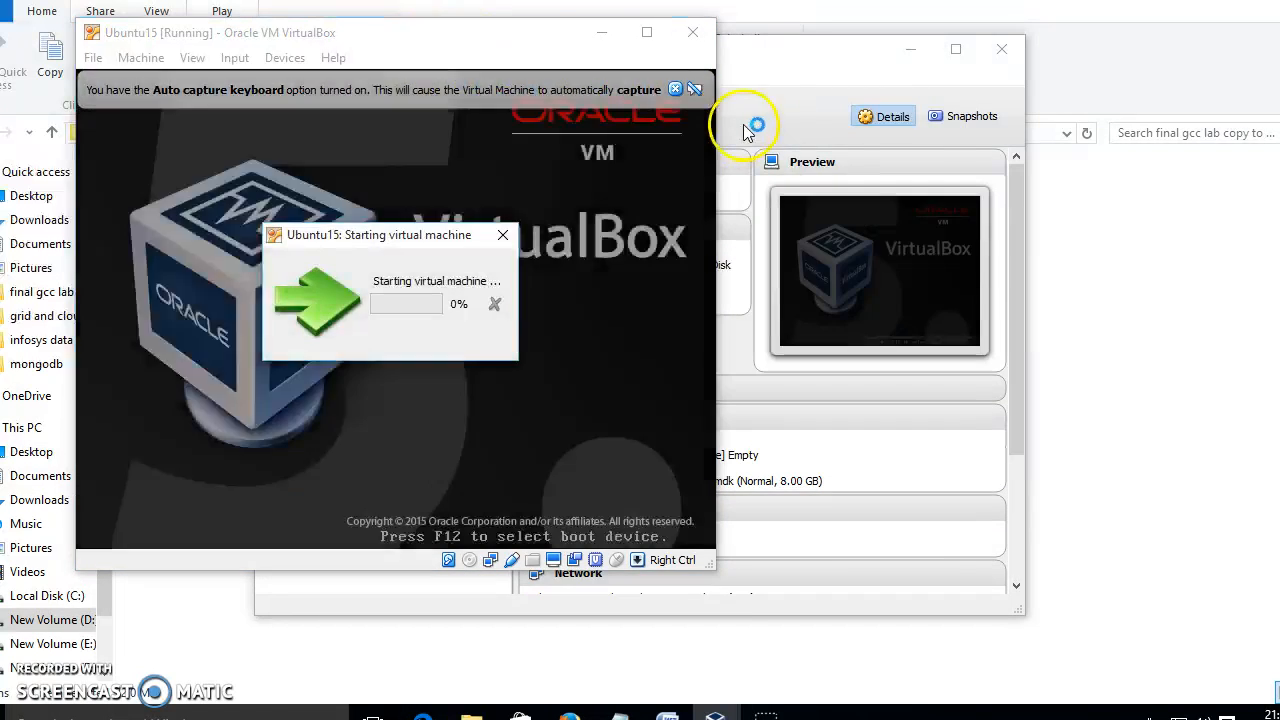
click(675, 89)
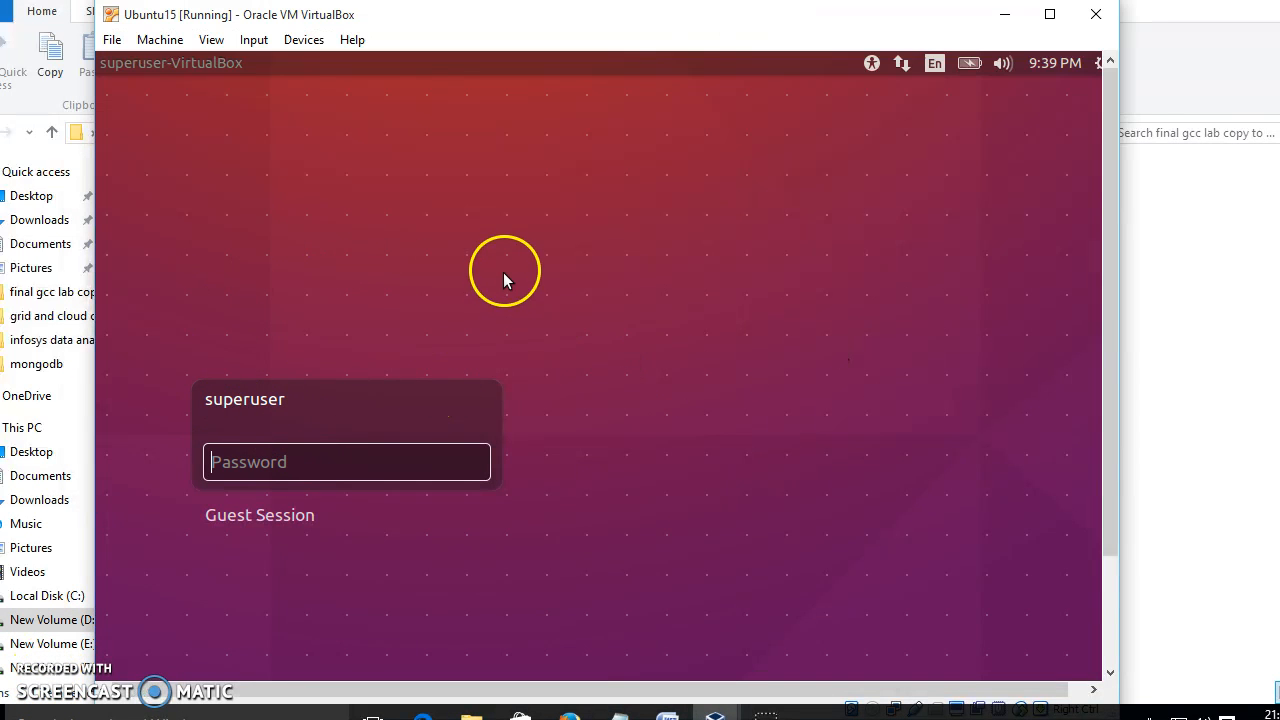
Log in to the Ubuntu guest as superuser with the account password and wait for the desktop to load
text(••)
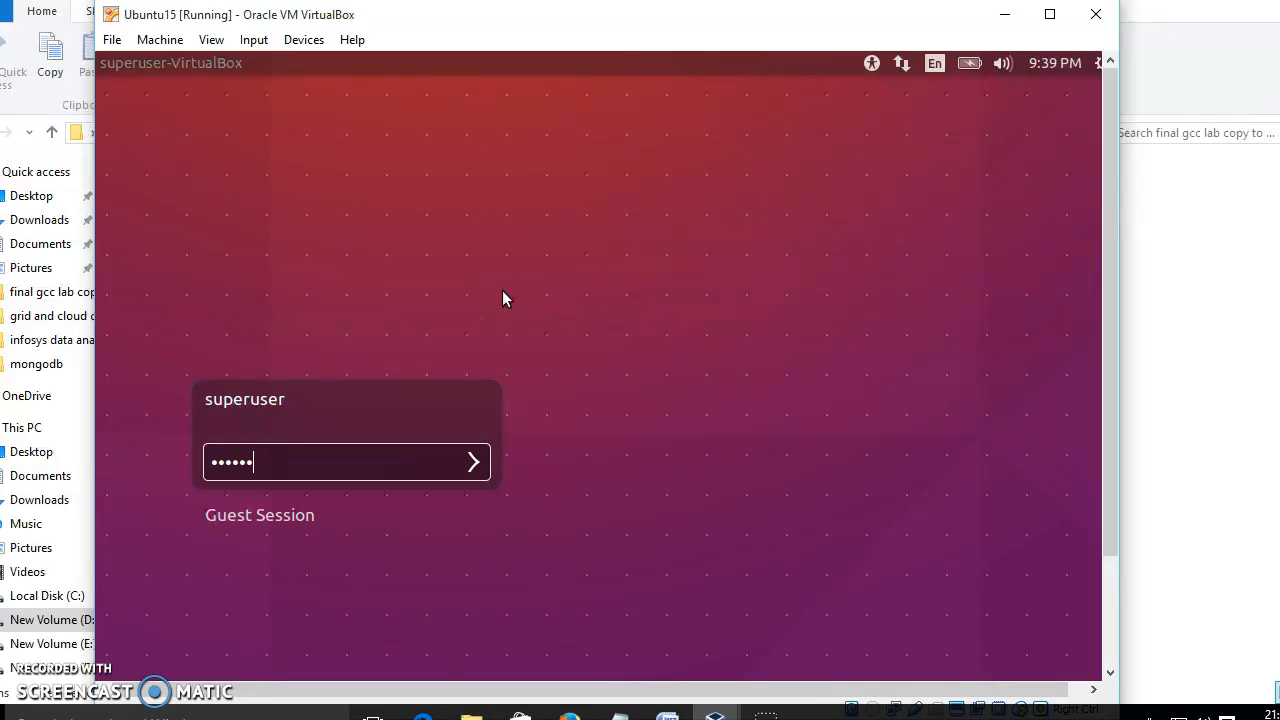
key(Return)
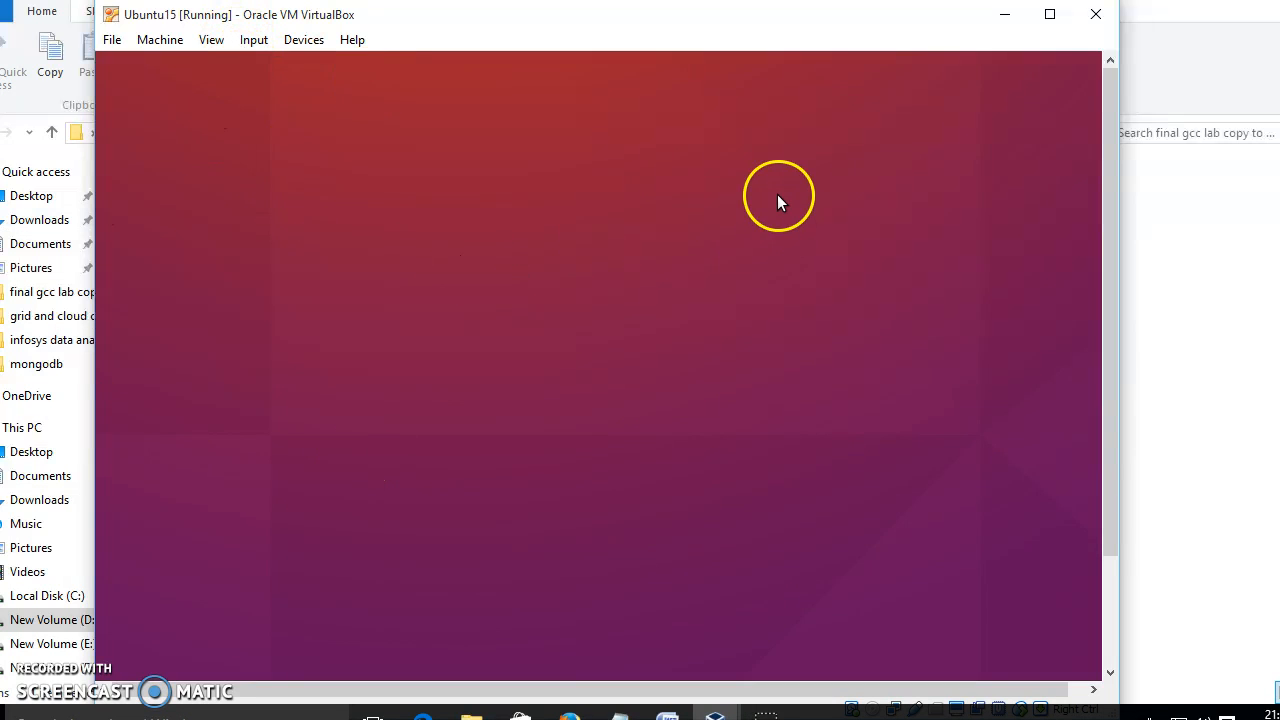
drag(1107, 435, 1096, 650)
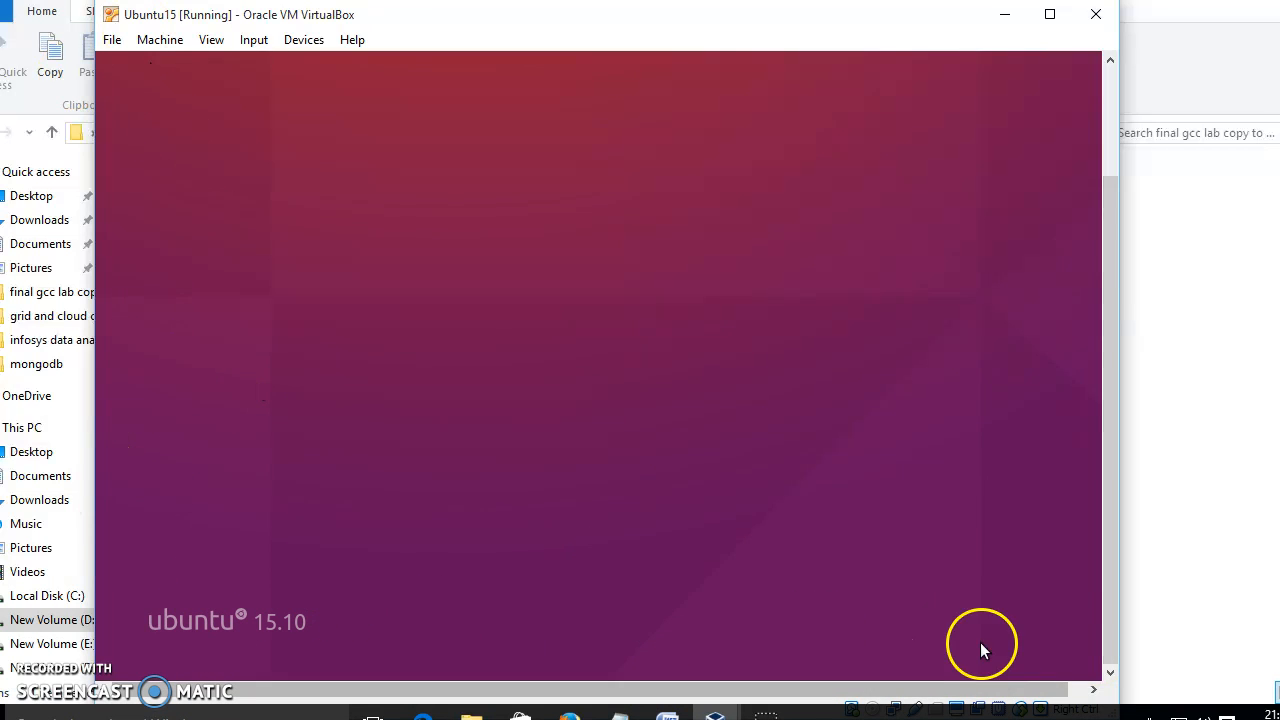
drag(1100, 592, 1136, 330)
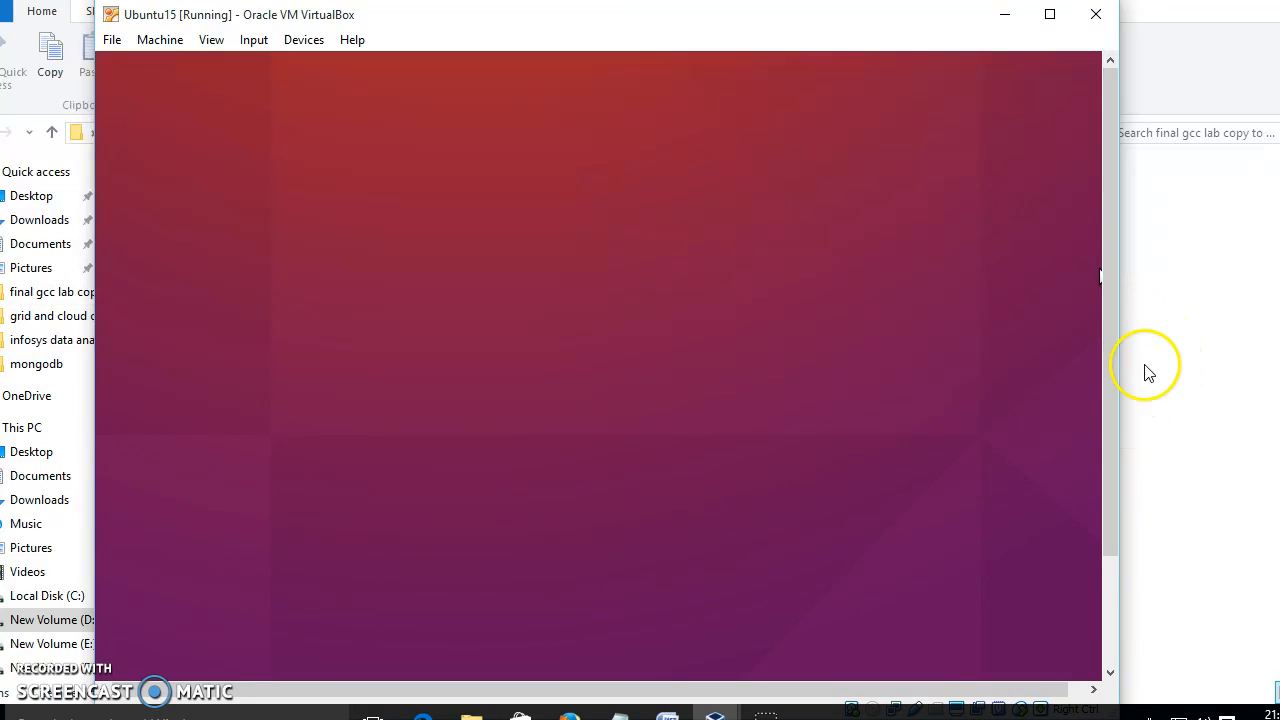
drag(1111, 505, 1112, 508)
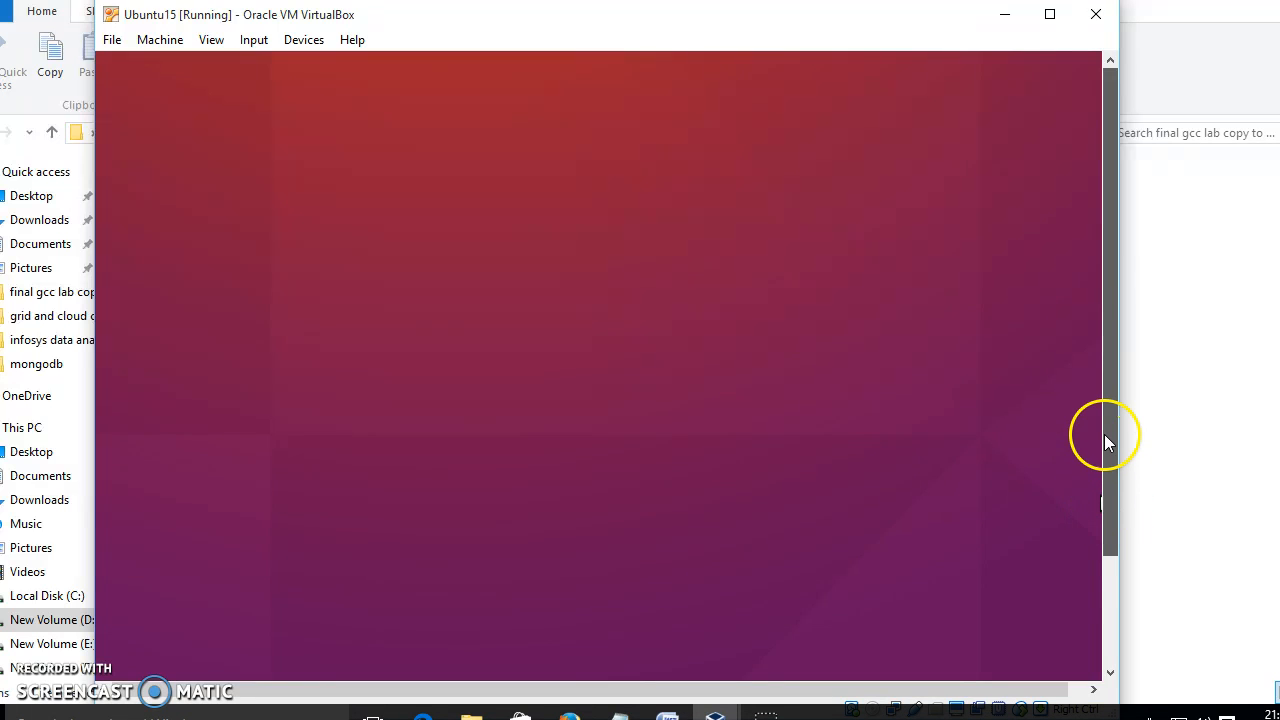
drag(1105, 460, 1108, 457)
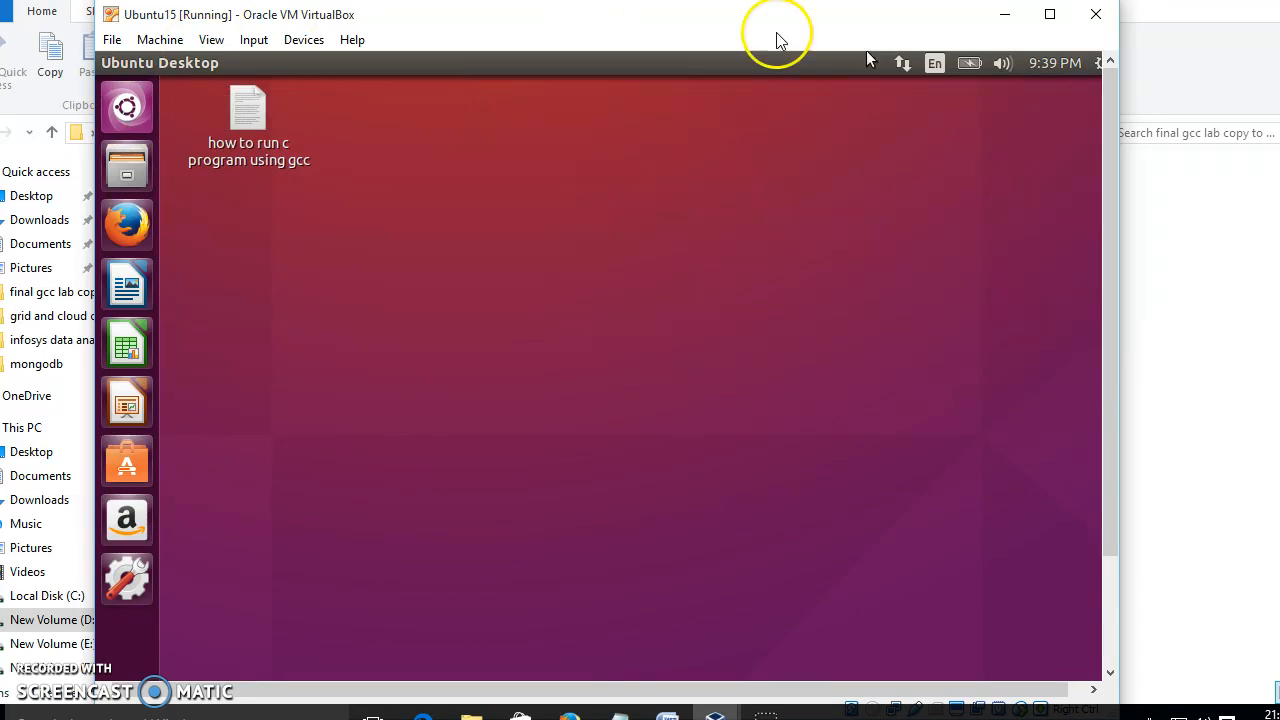
Find and open the terminal in the Ubuntu guest, and list the home directory's files with ls to check for temp1.c
click(124, 106)
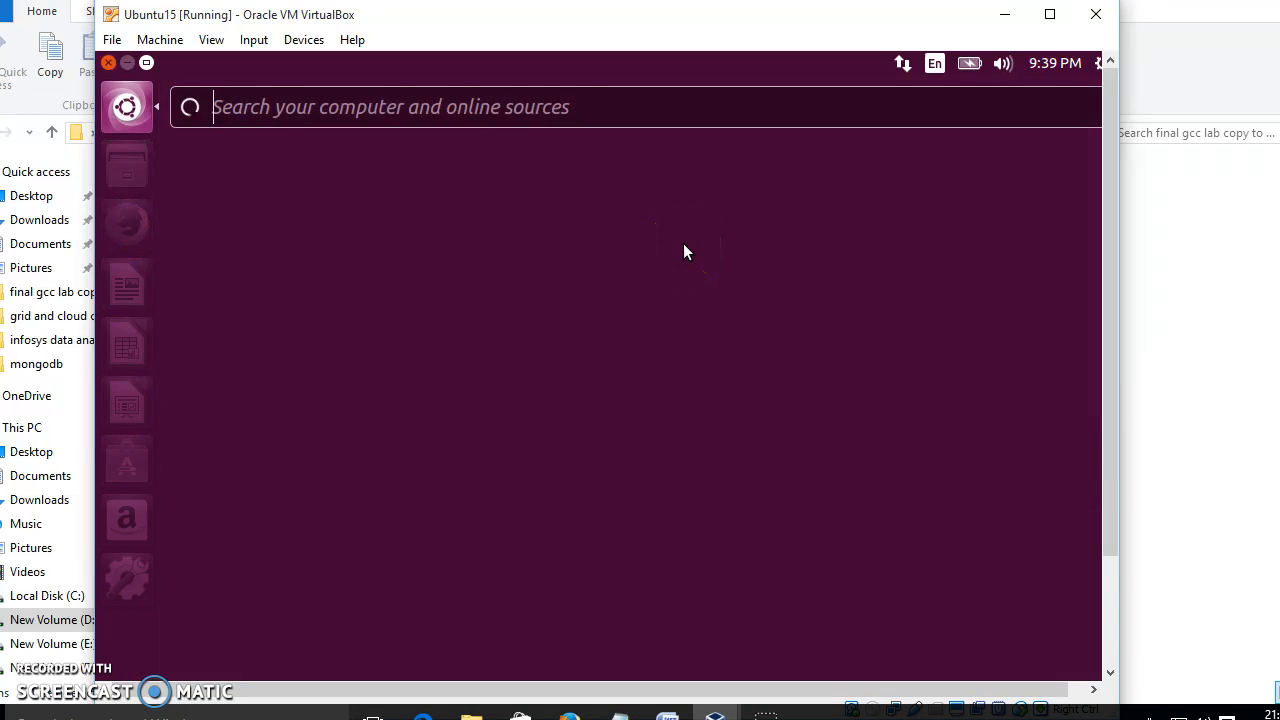
text(terminal)
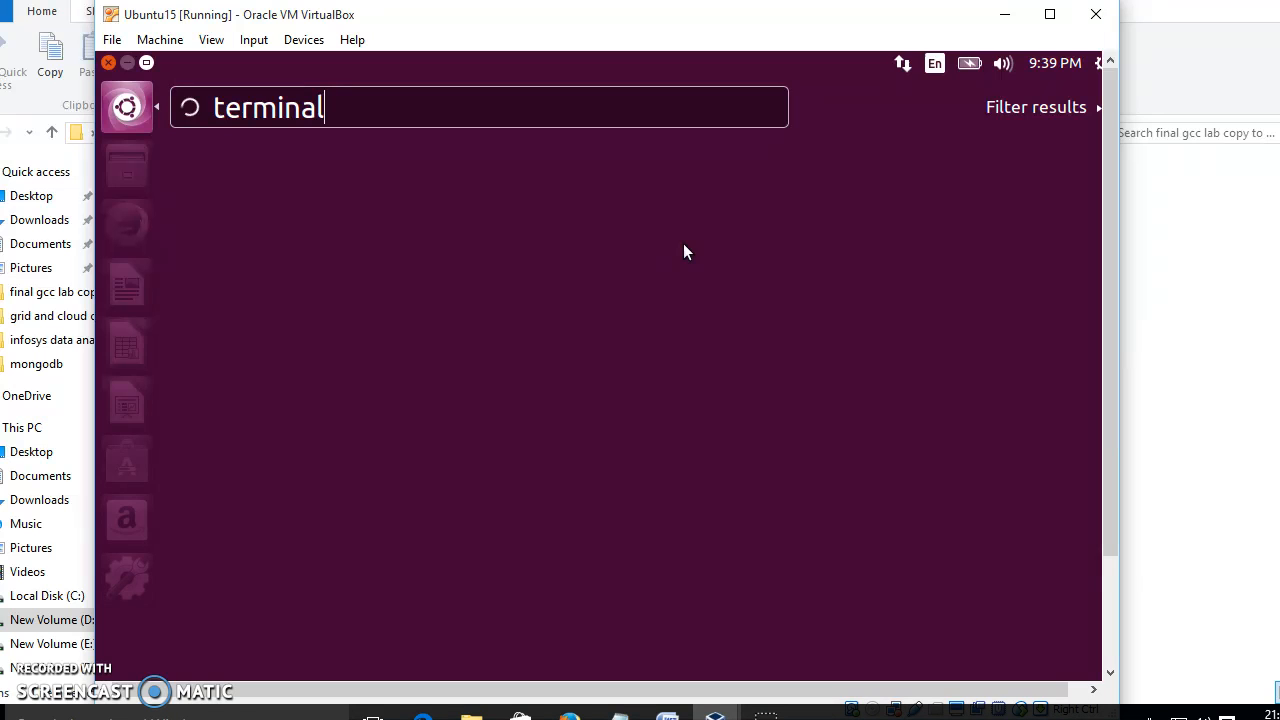
key(Return)
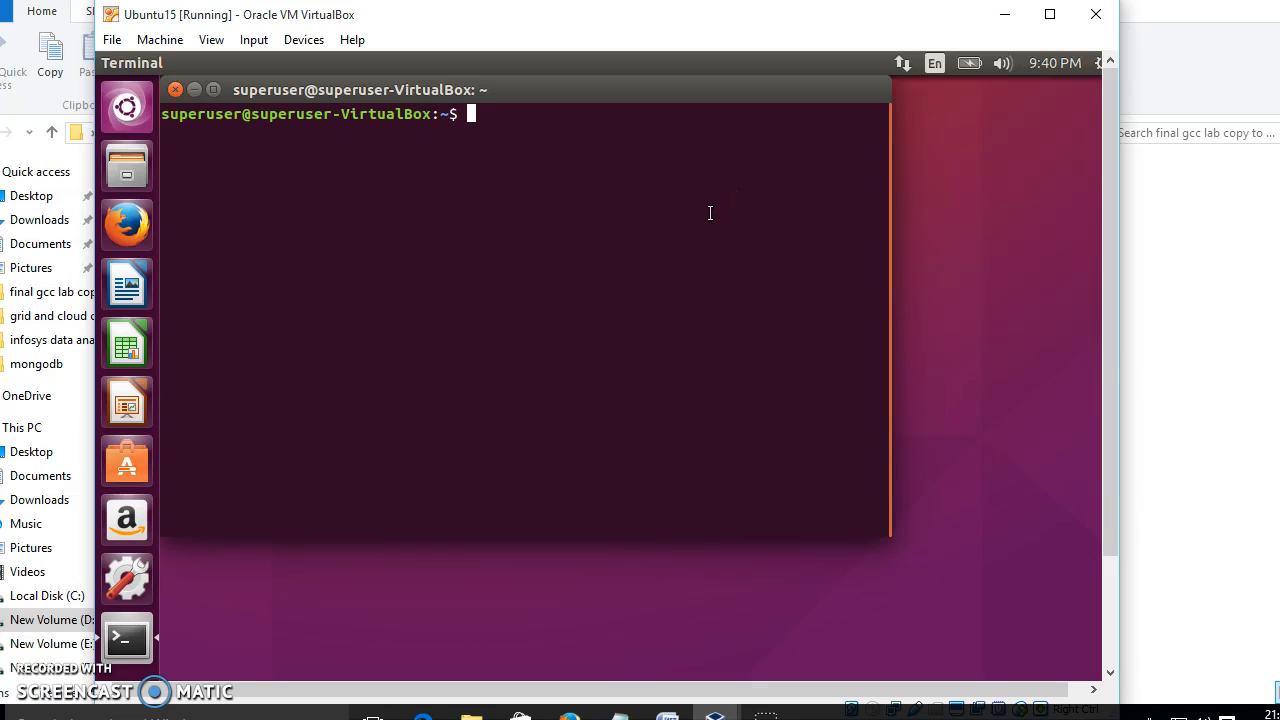
text(ls)
key(Return)
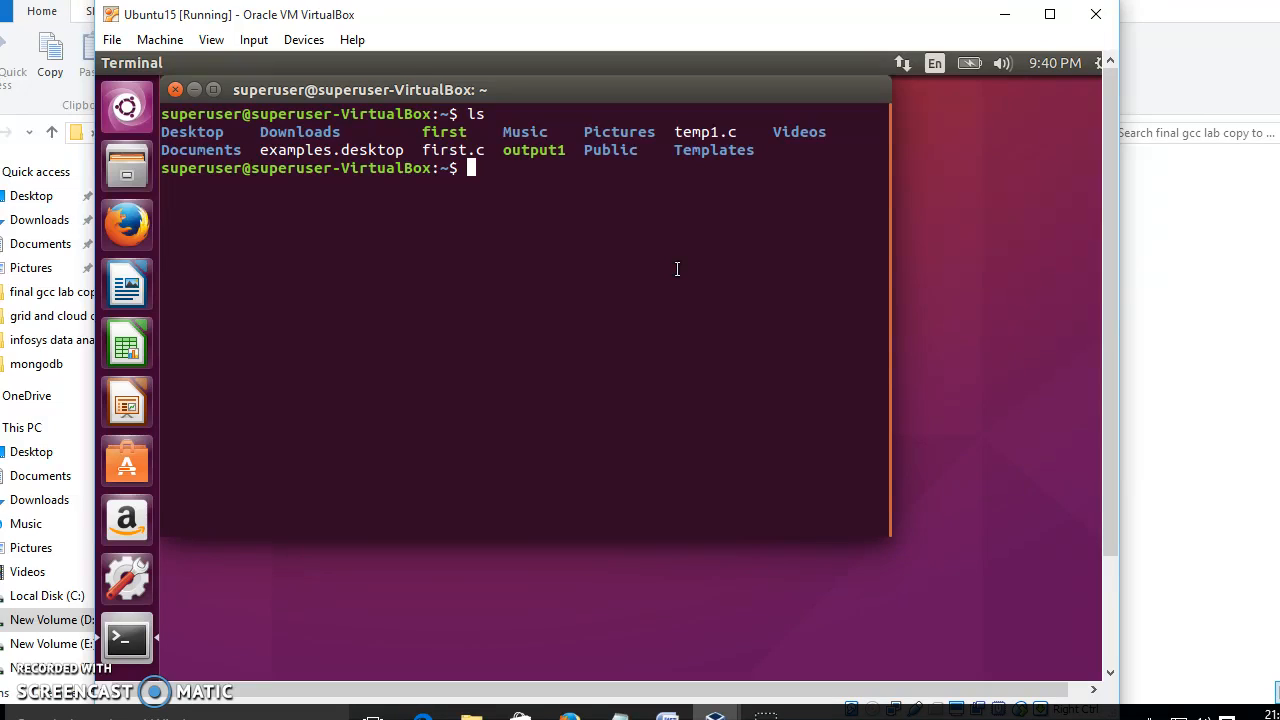
Close the guest's terminal session with the exit command
text(exit)
key(BackSpace)
key(BackSpace)
text(it)
key(Return)
Shut down the Ubuntu guest from its session options and confirm the shutdown
click(1097, 62)
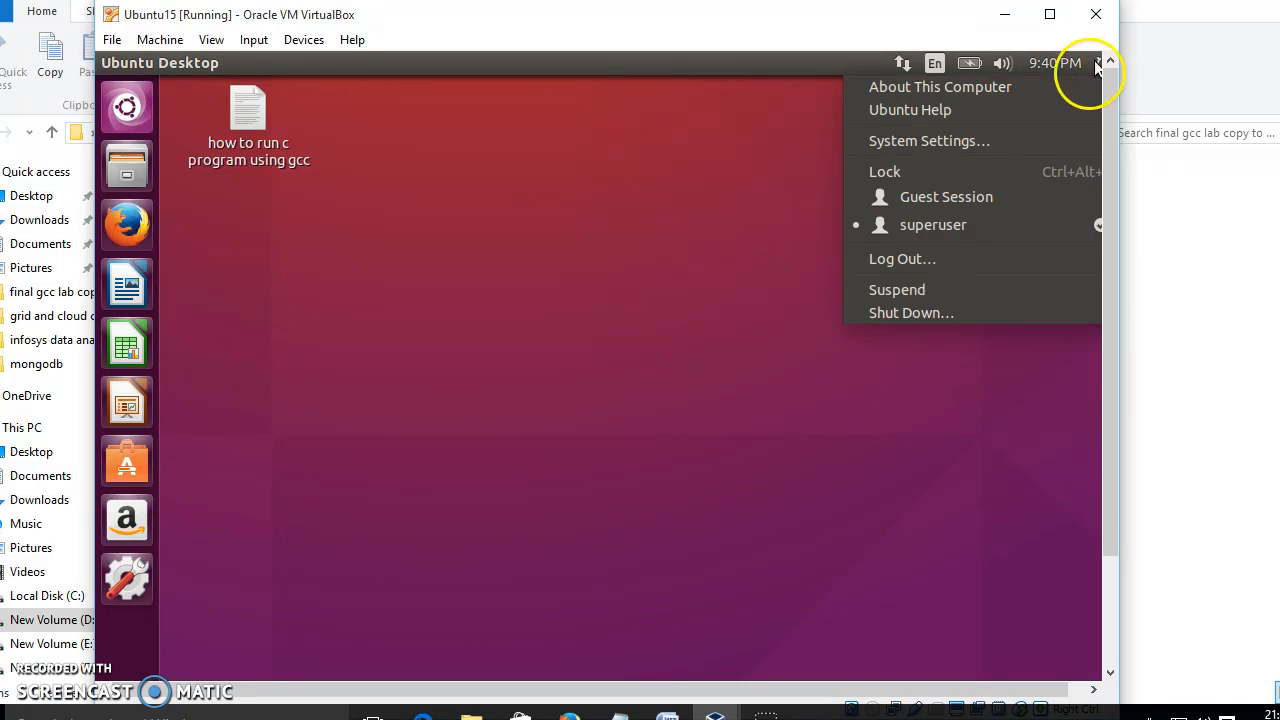
click(937, 312)
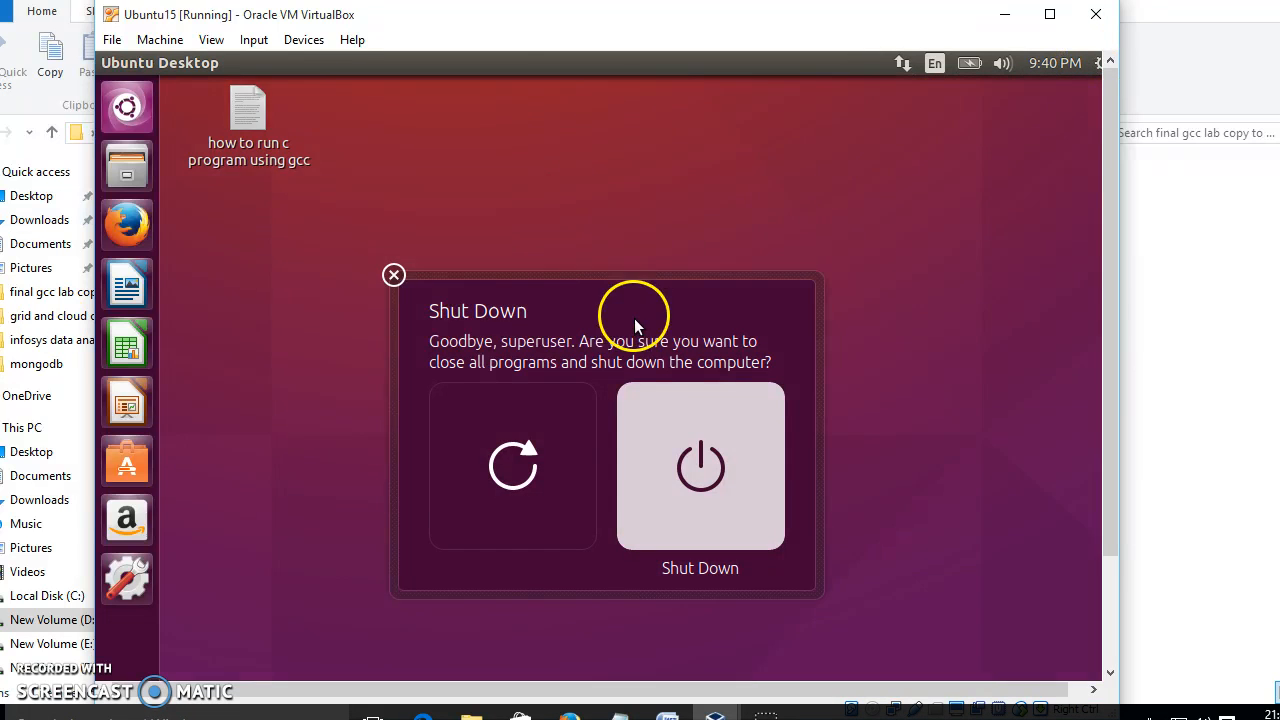
click(703, 451)
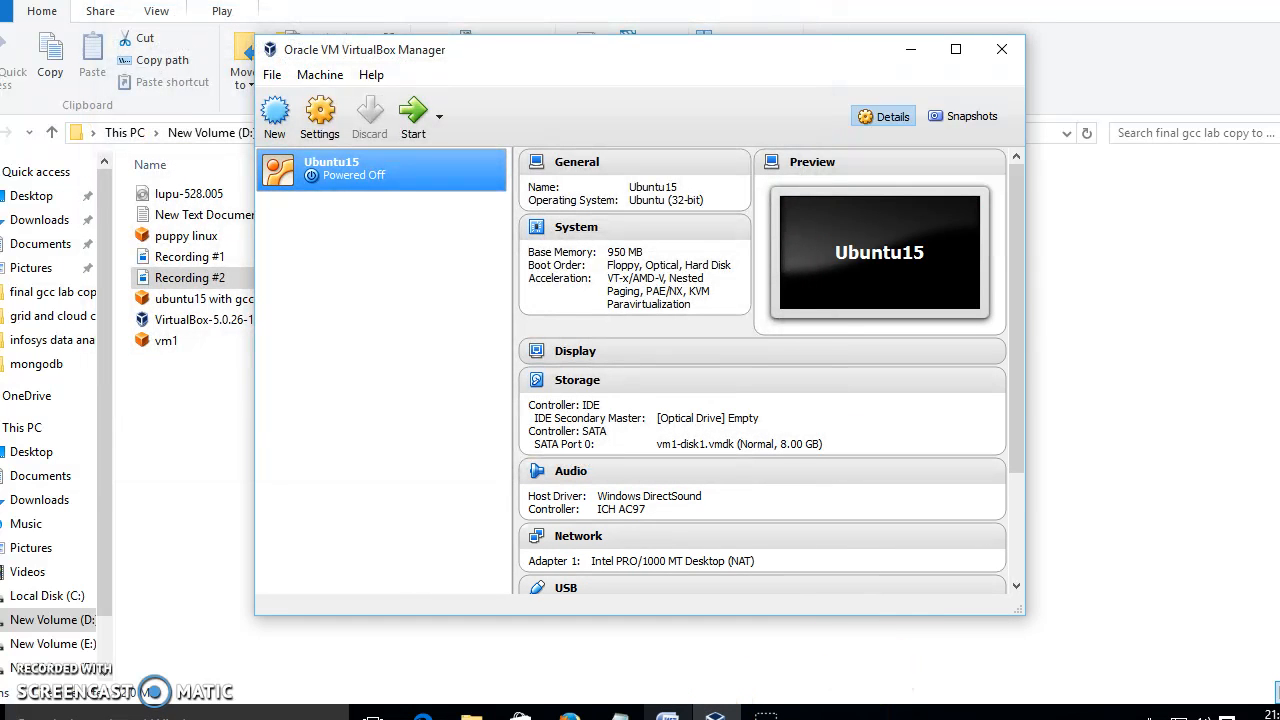
Bring up the Notepad instructions, review the "Actual steps" section by highlighting it, and minimize the notes
click(620, 714)
click(590, 637)
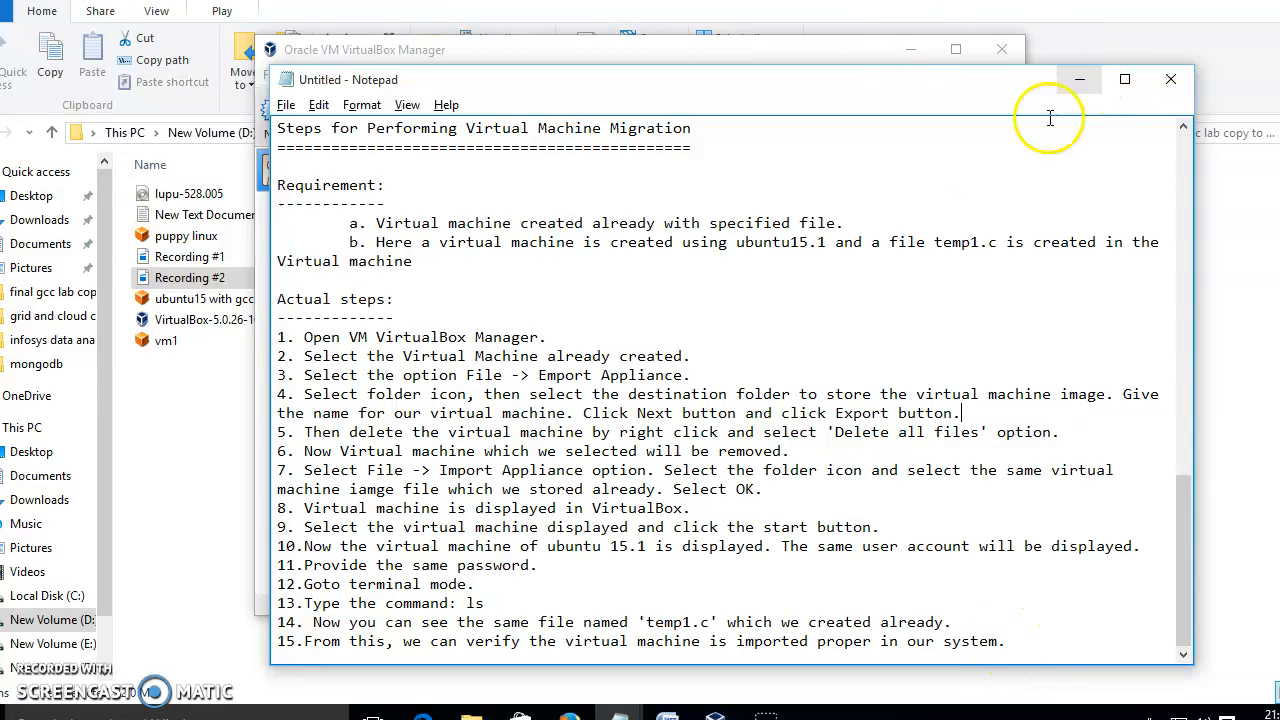
drag(279, 298, 972, 645)
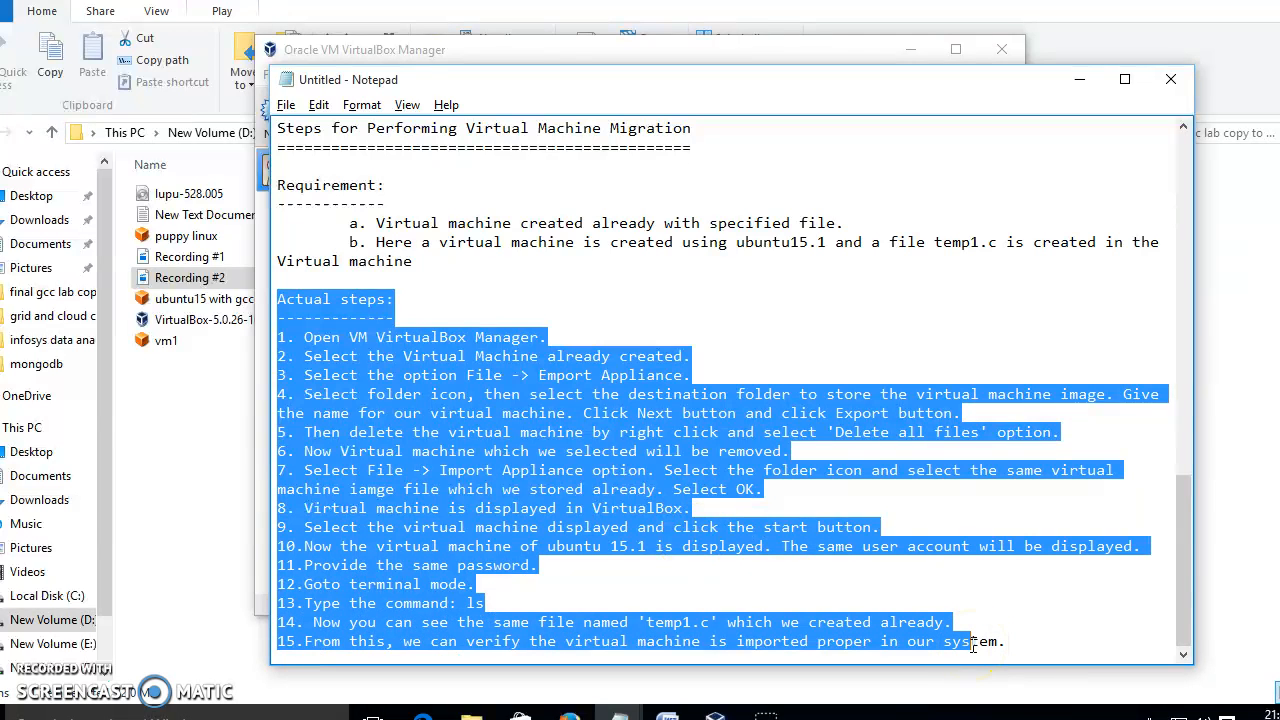
click(962, 240)
click(1079, 78)
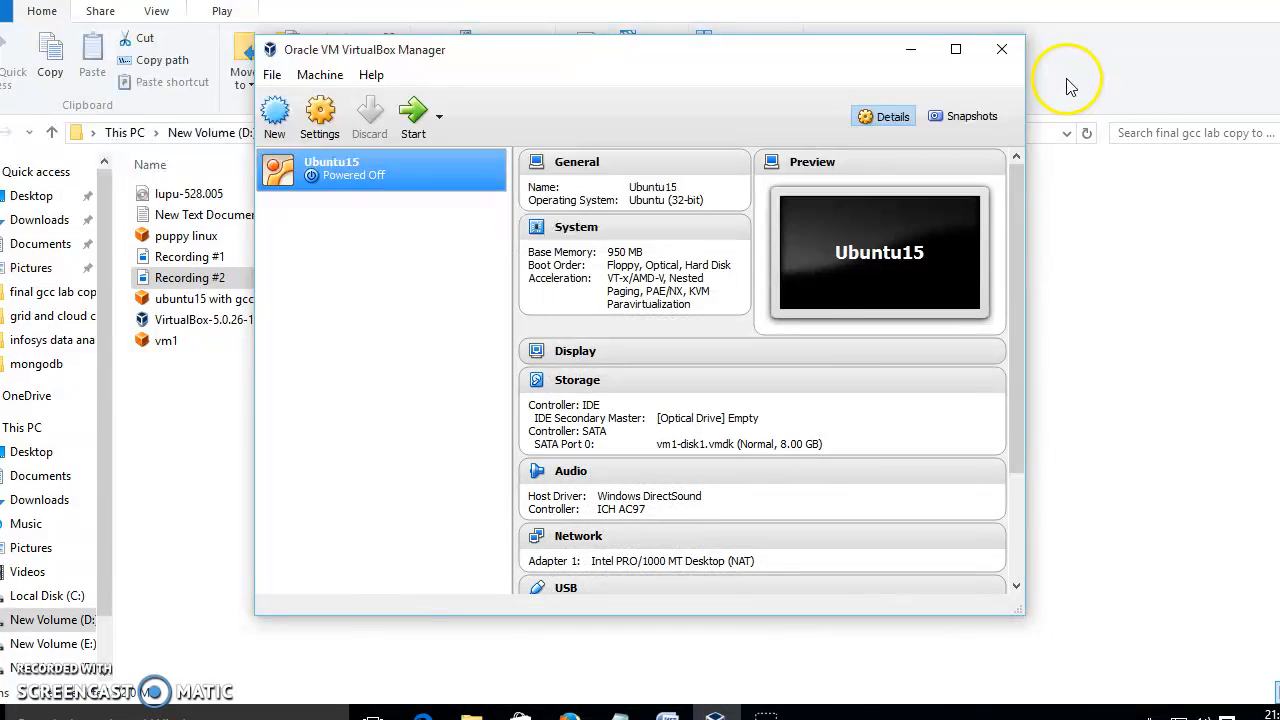